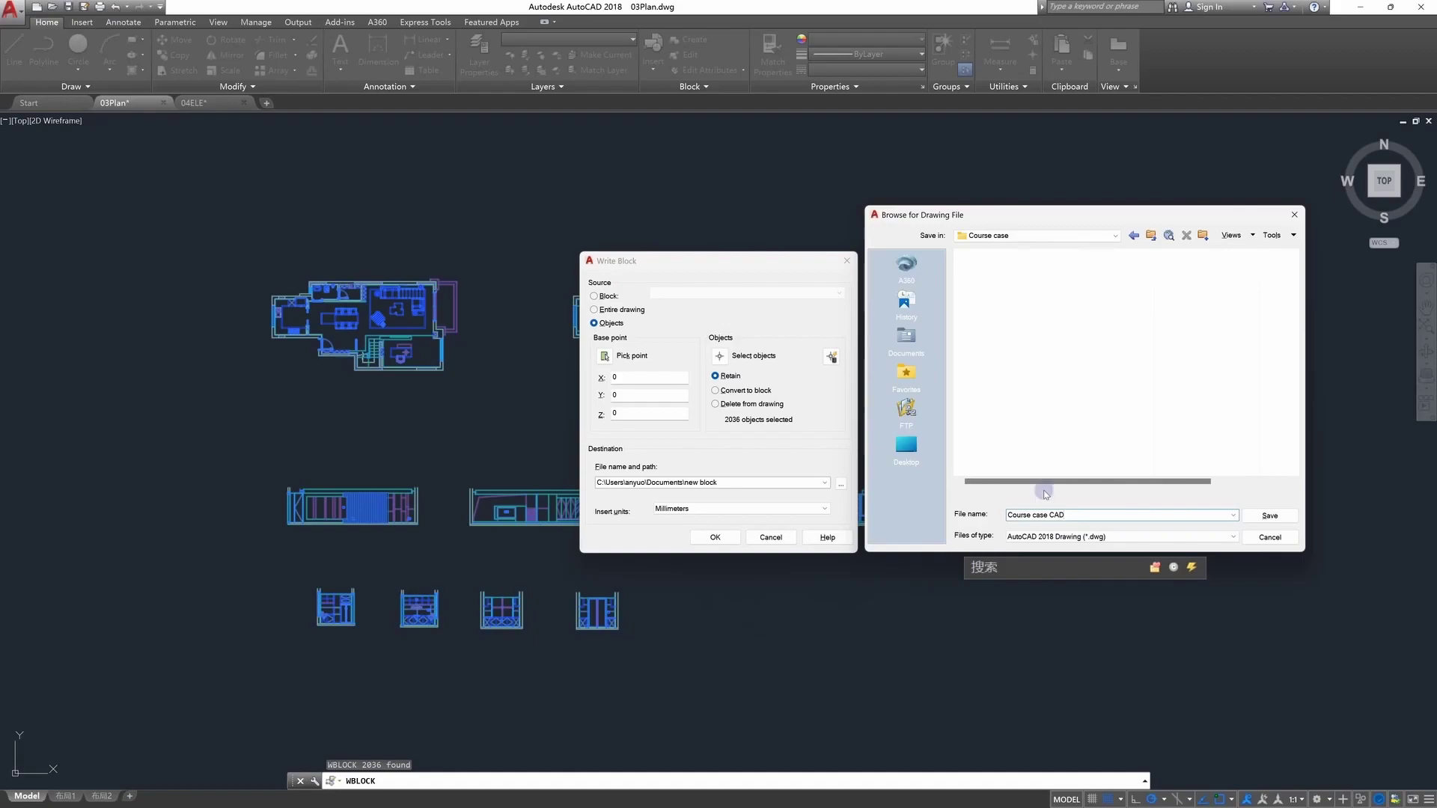
Save the Write Block destination drawing as Course case CAD in the Course case folder
click(1270, 515)
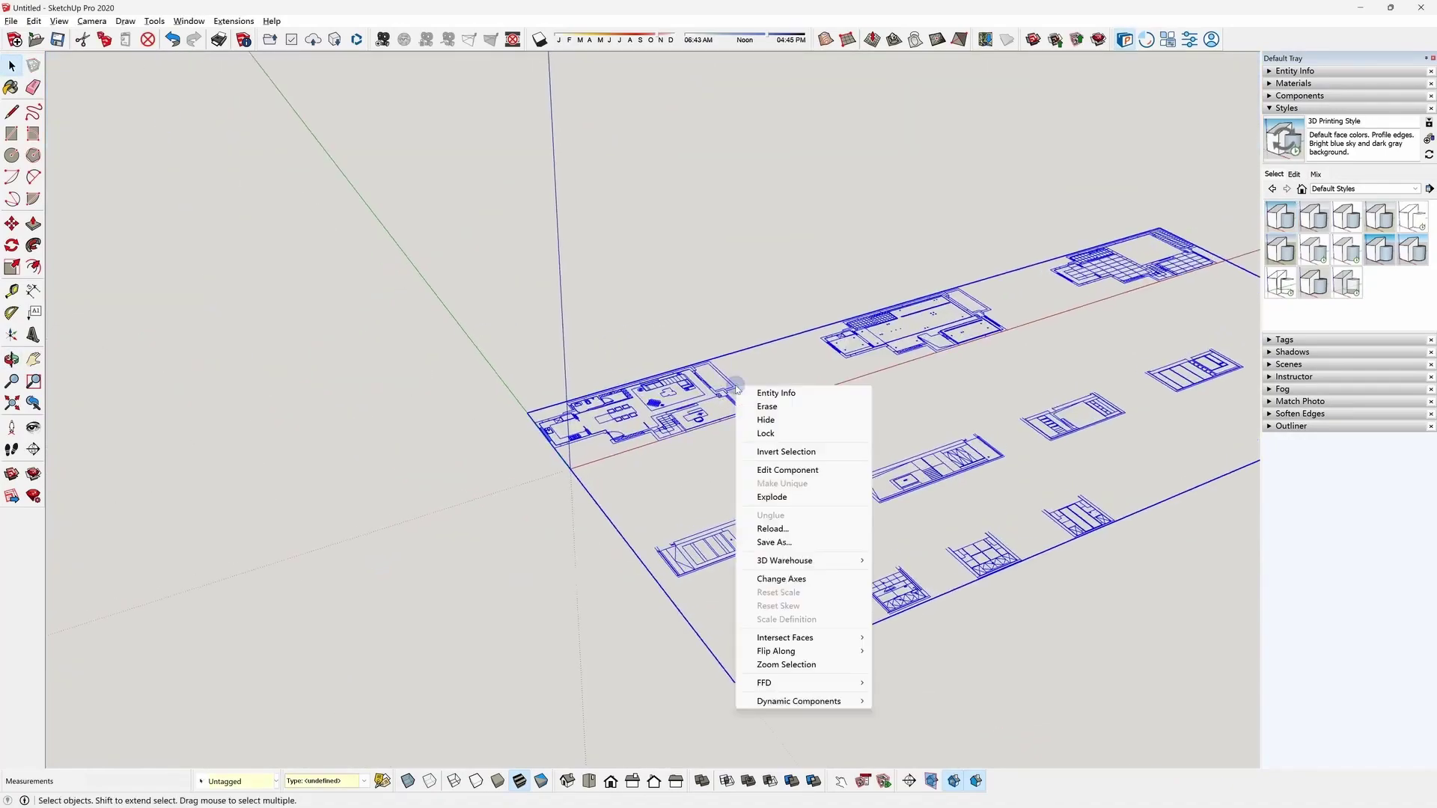
Switch to SketchUp and open the available commands for the imported floor plan component
right_click(732, 402)
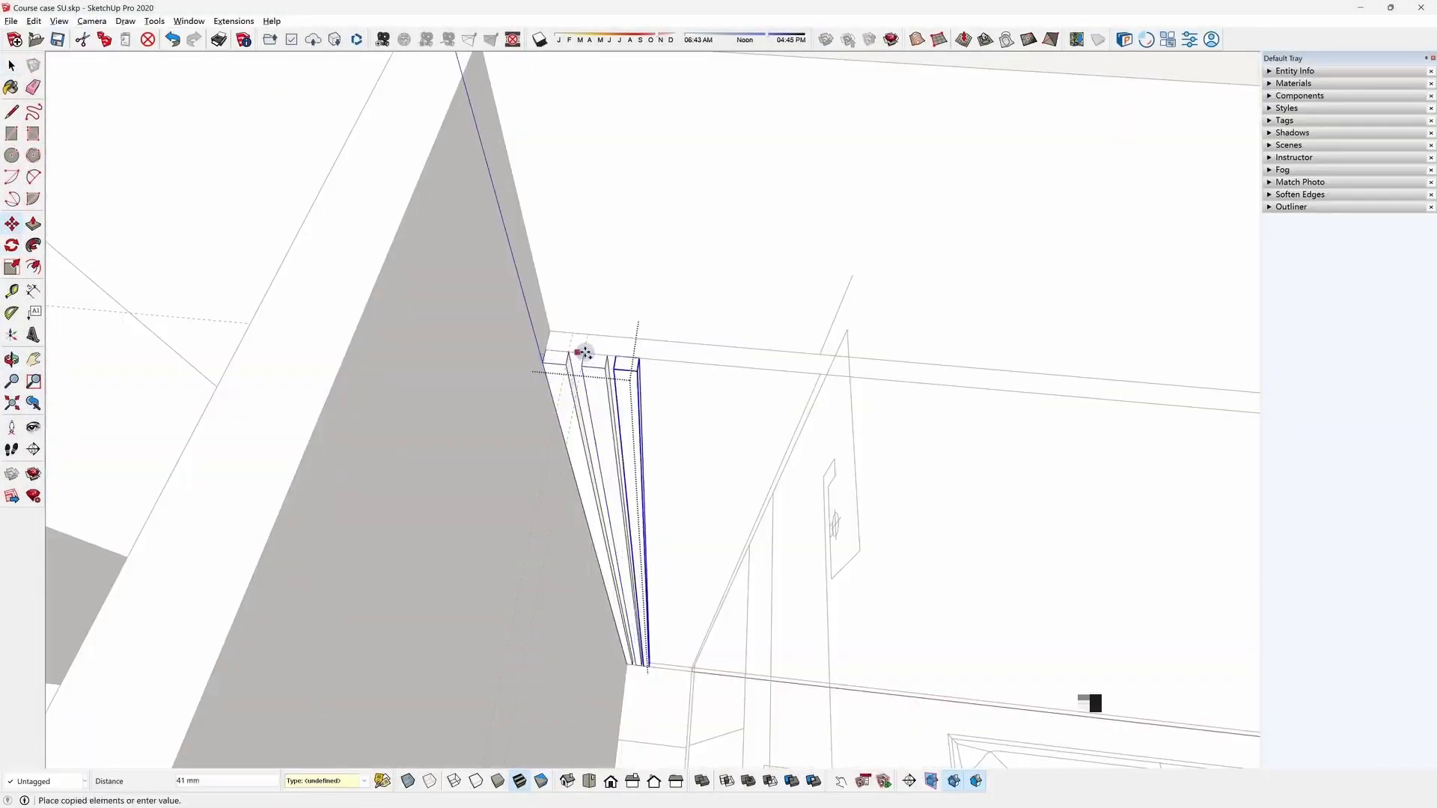
scroll(267, 430, down, 5)
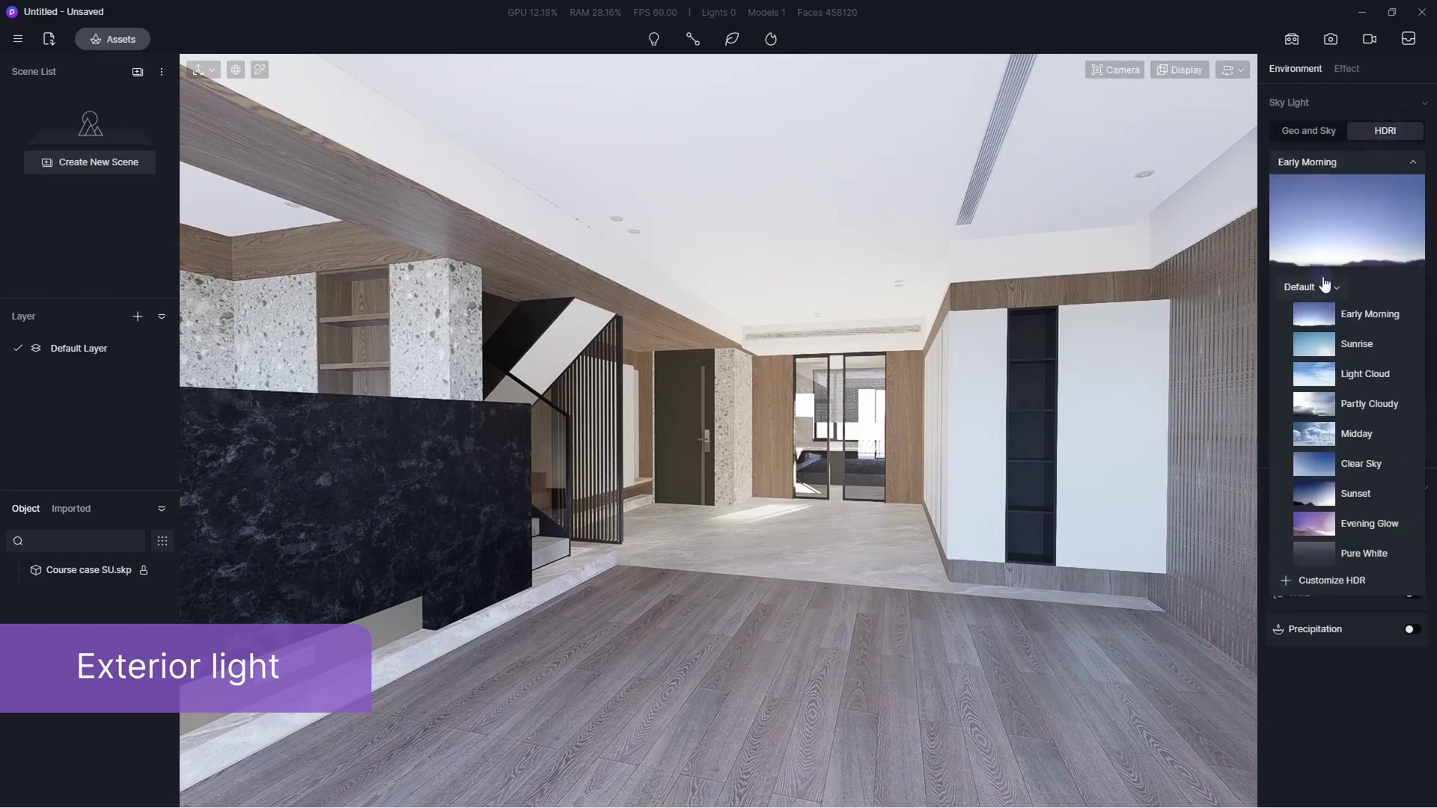
Switch to D5 Render and choose the Early Morning HDRI for the sky light
click(1319, 315)
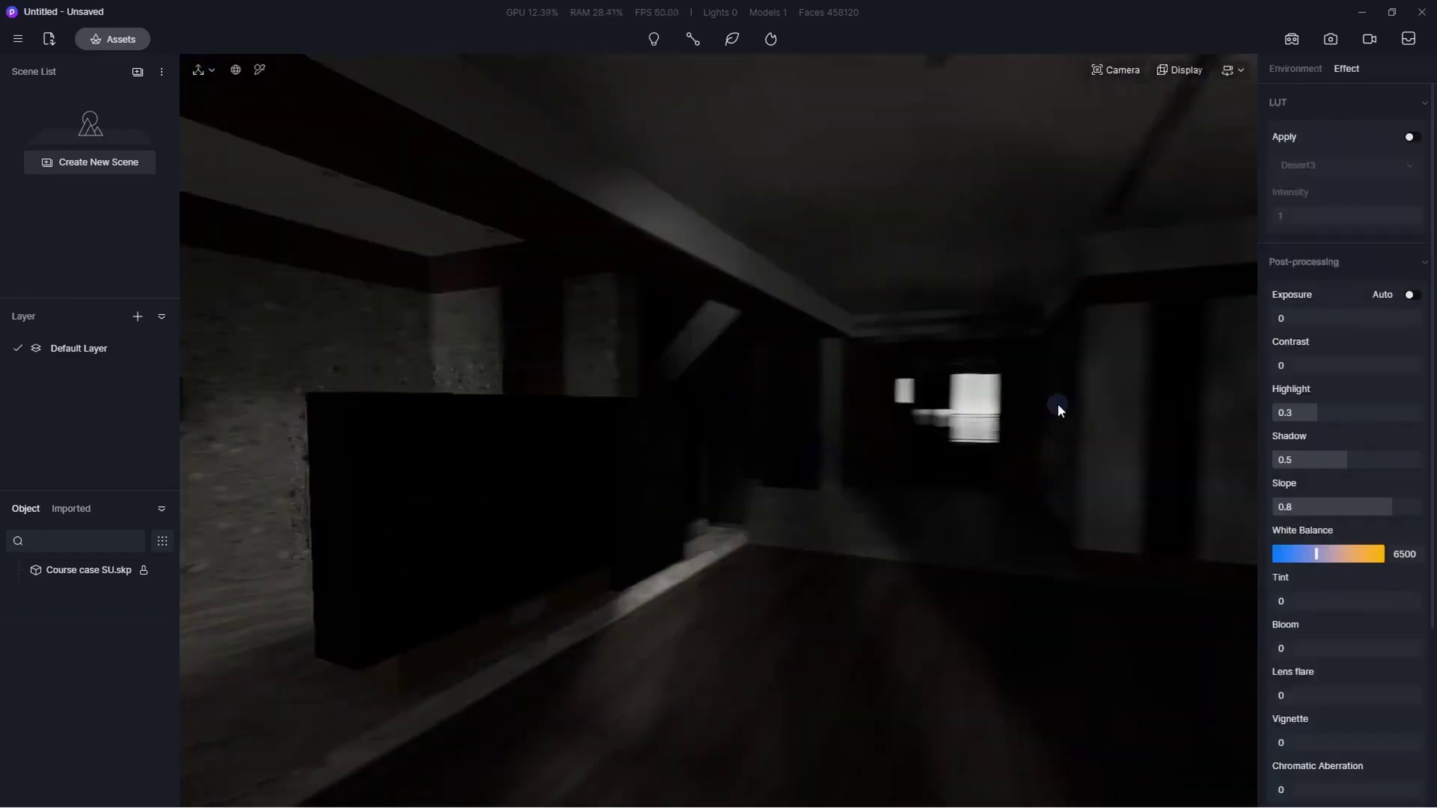
Enlarge the area light outside the balcony door to about 2807 by 1949 so that it covers the opening
right_drag(845, 396, 927, 393)
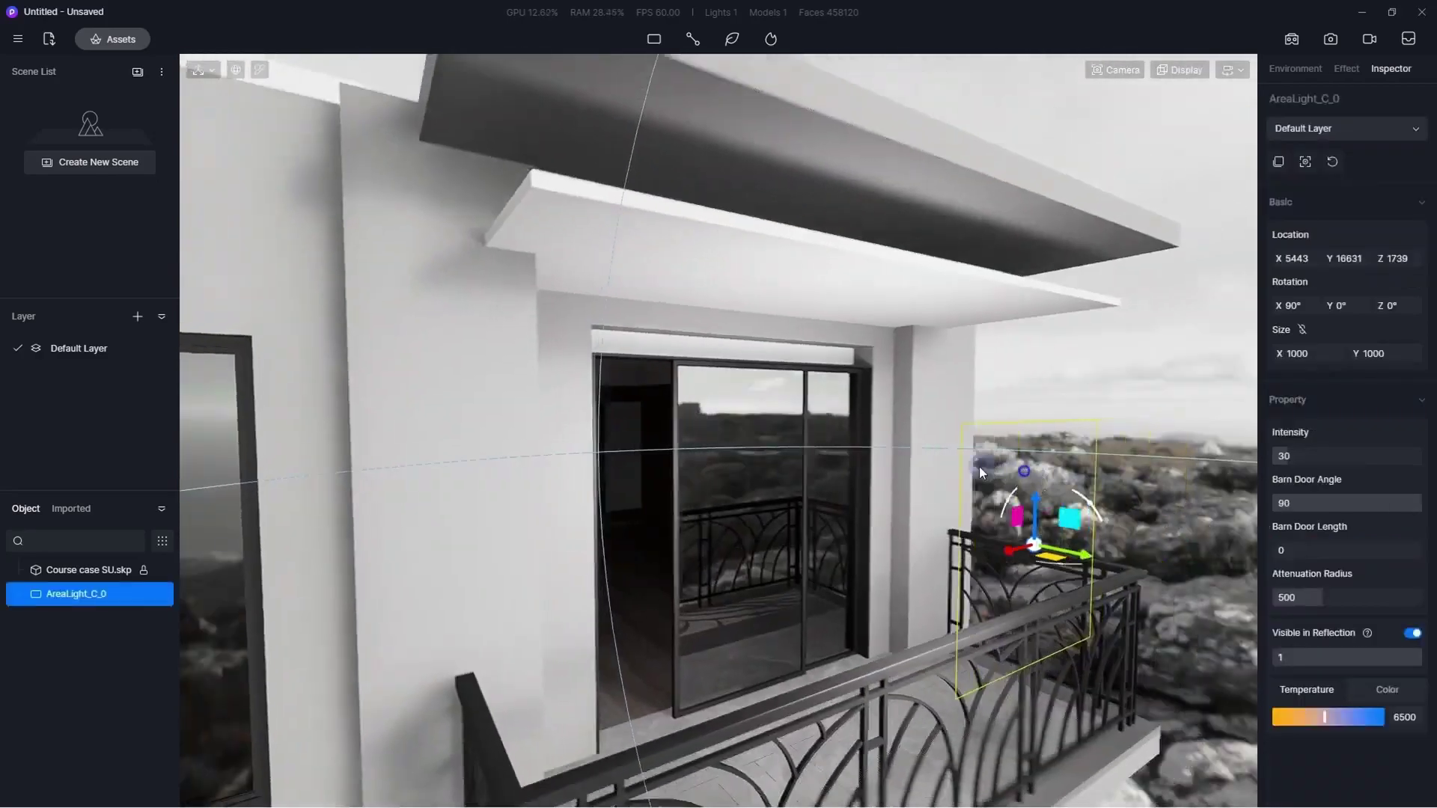
scroll(792, 434, down, 5)
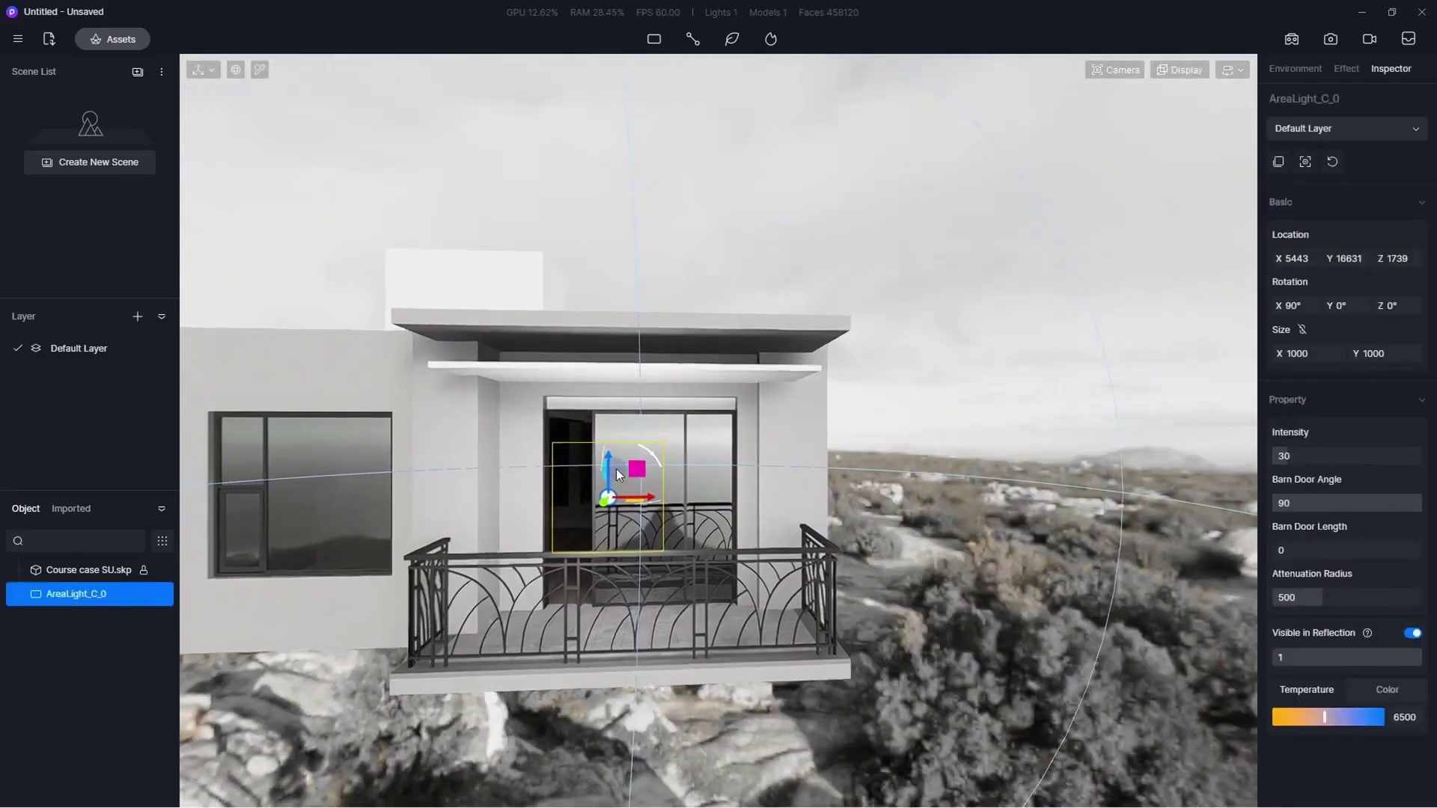
scroll(762, 488, down, 3)
drag(762, 488, 823, 352)
right_drag(824, 352, 891, 471)
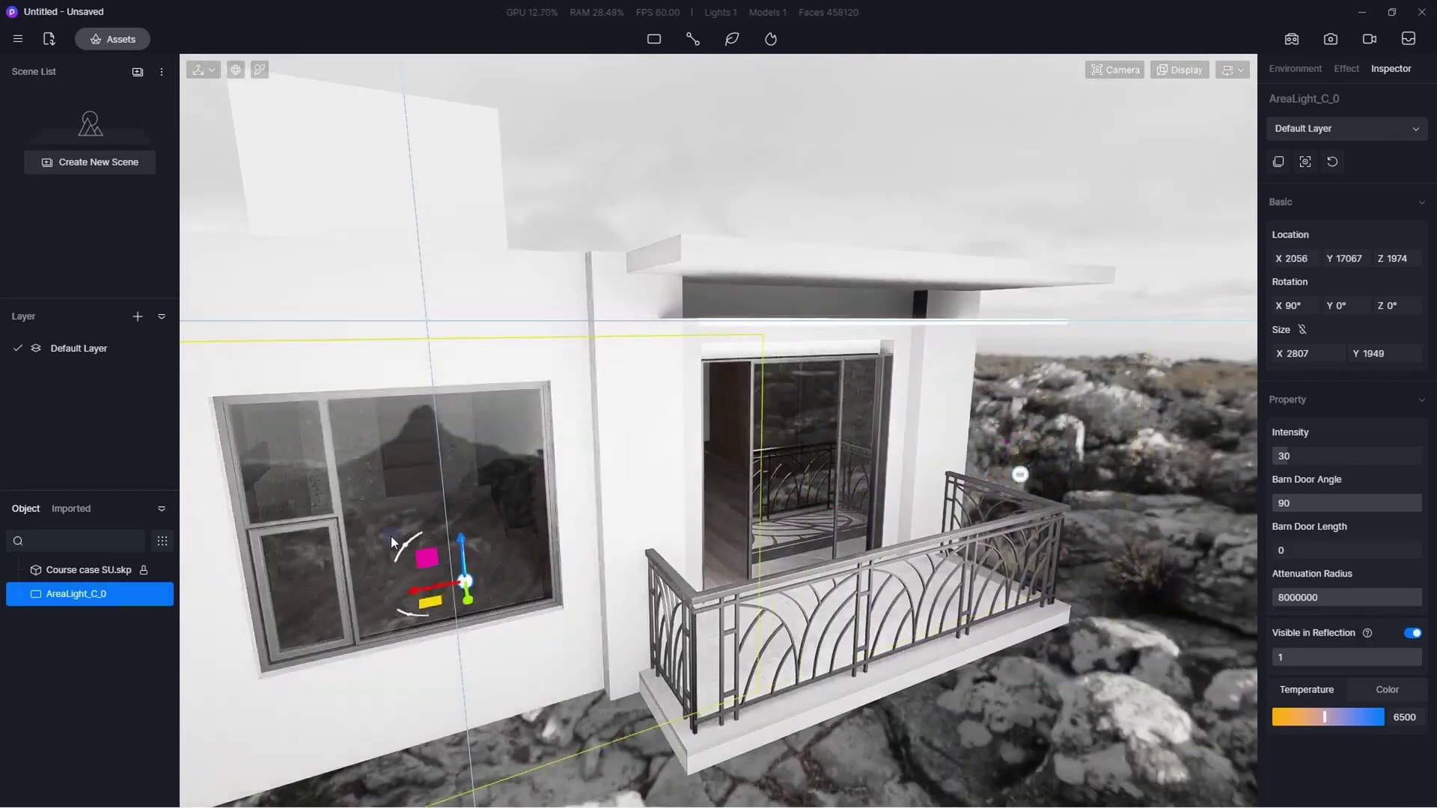
Duplicate the balcony door's area light and place the copy in front of the neighbouring window
key(ctrl+c)
key(ctrl+v)
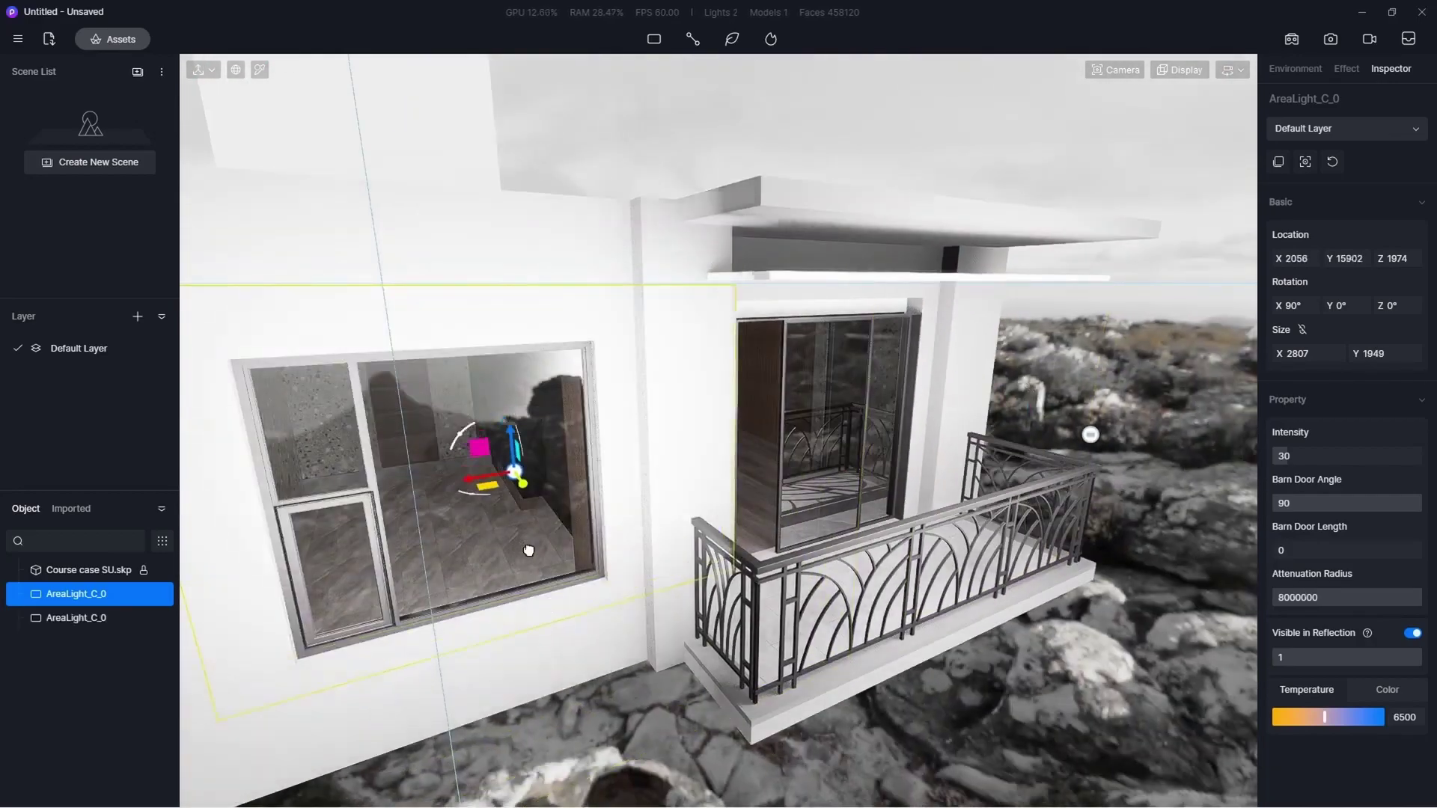
right_drag(530, 546, 790, 485)
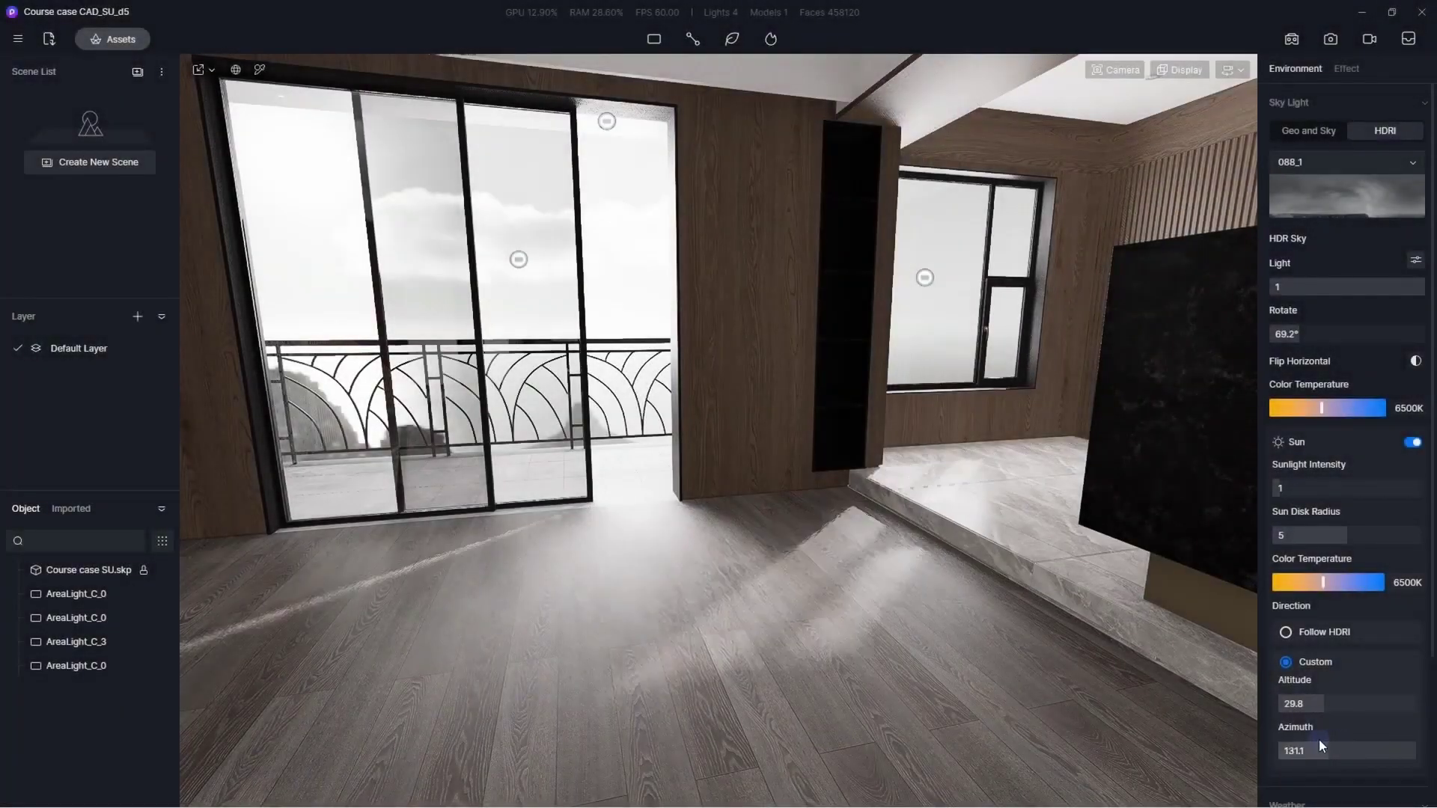
Set the sun's custom altitude to 37.2 and azimuth to 125.2, and the HDR sky's color temperature to 6000K
click(1326, 741)
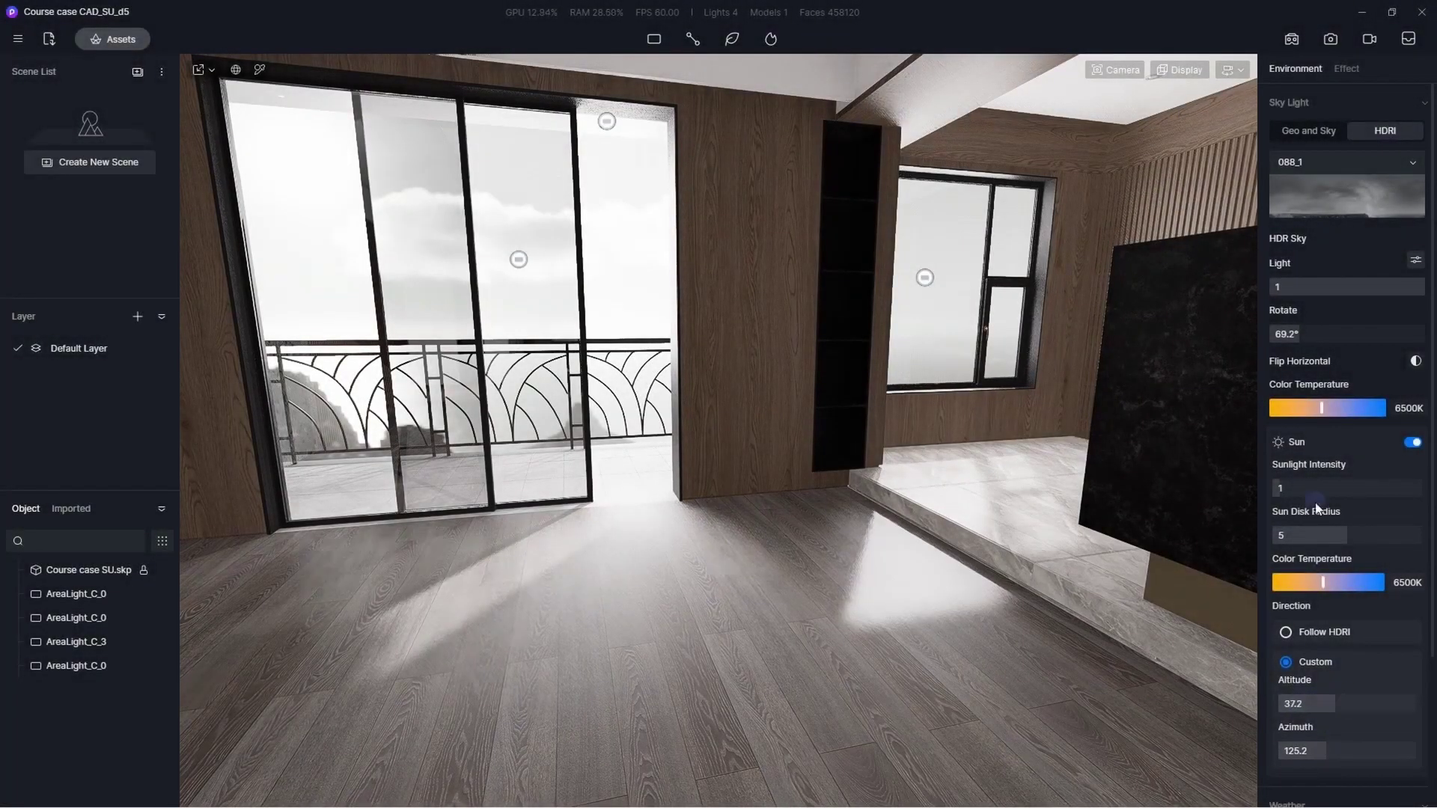
drag(1321, 407, 1316, 407)
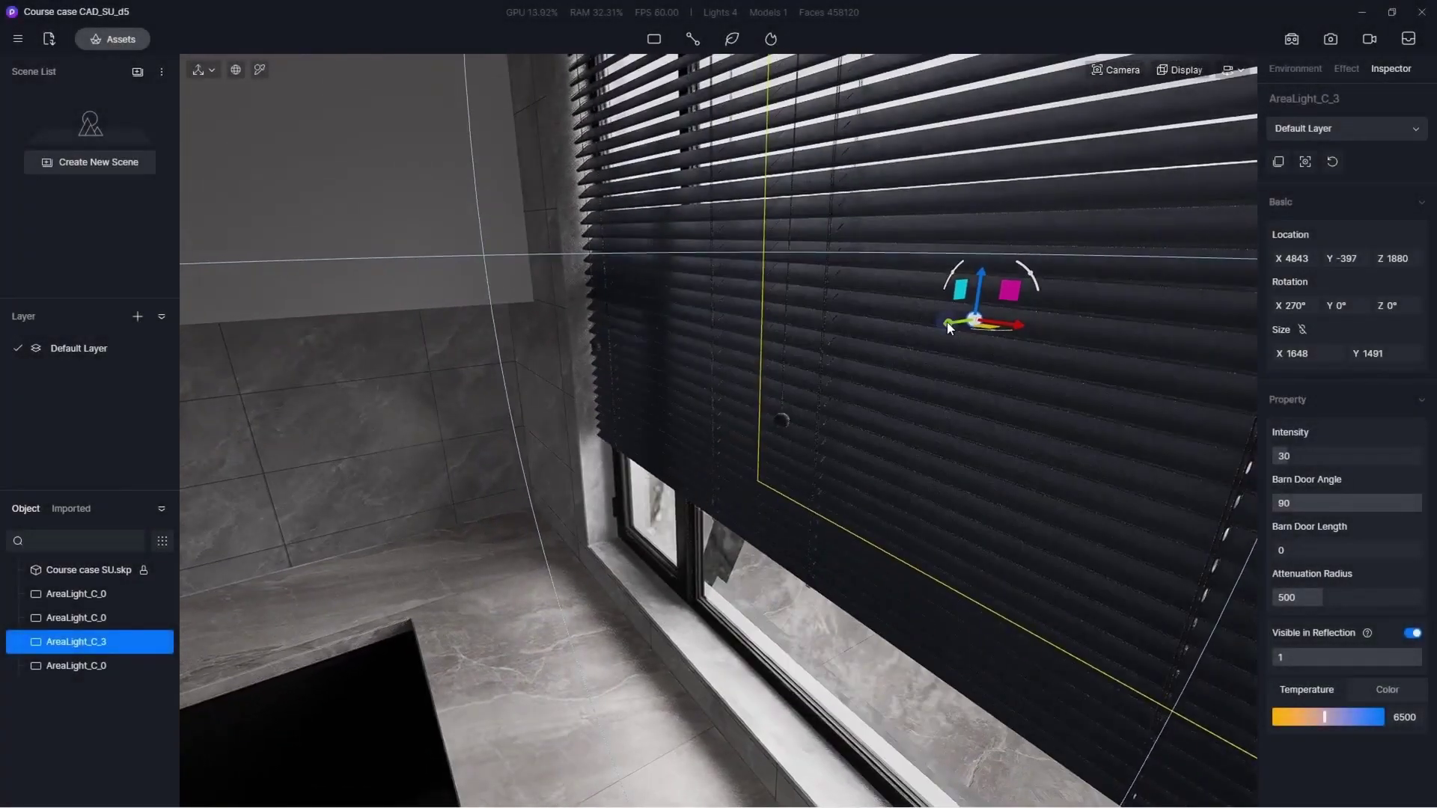
Copy the kitchen window's area light to the room side of the blinds and shrink the copy to about 1207 by 914
alt+drag(948, 328, 842, 318)
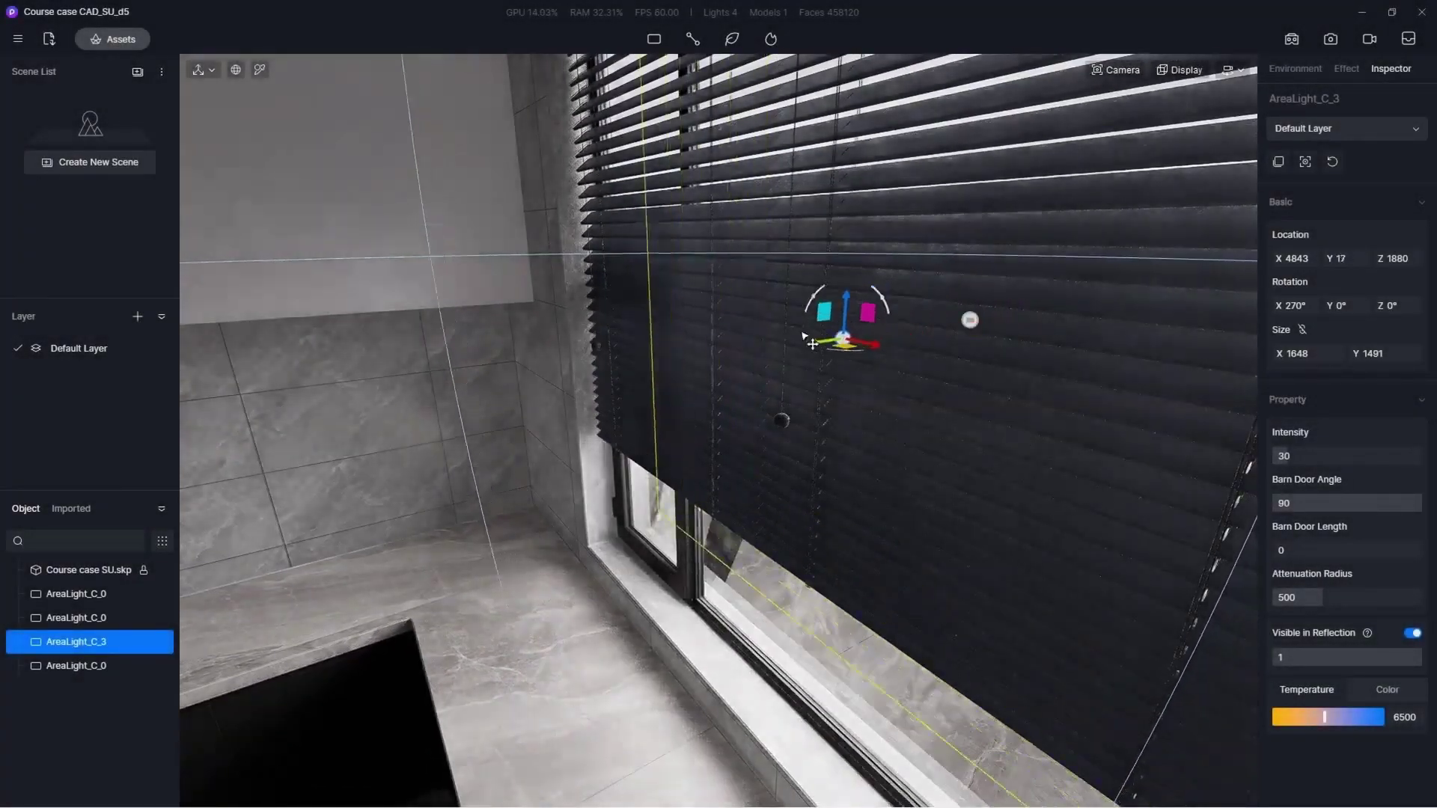
right_drag(842, 318, 897, 370)
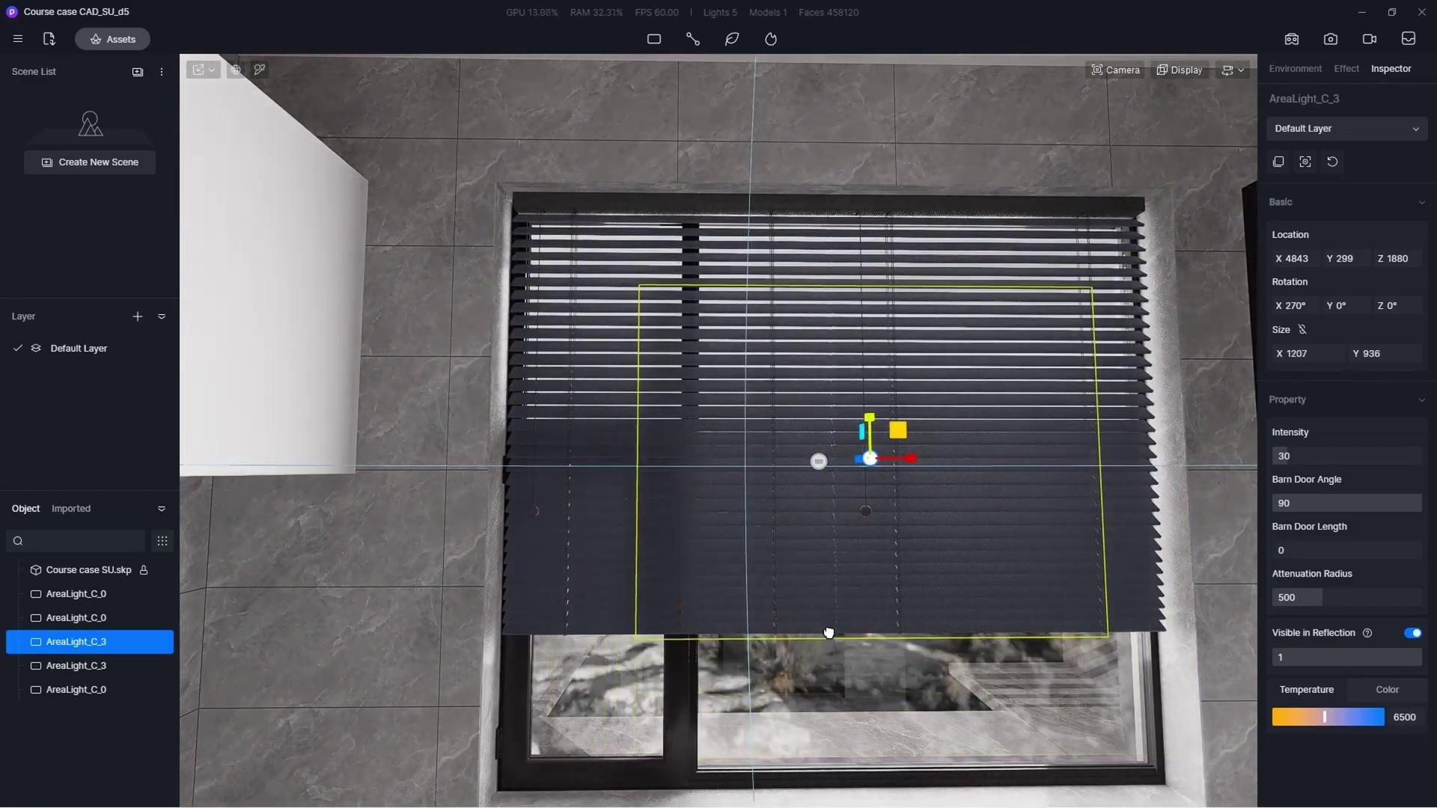
drag(829, 634, 828, 624)
right_drag(828, 624, 962, 343)
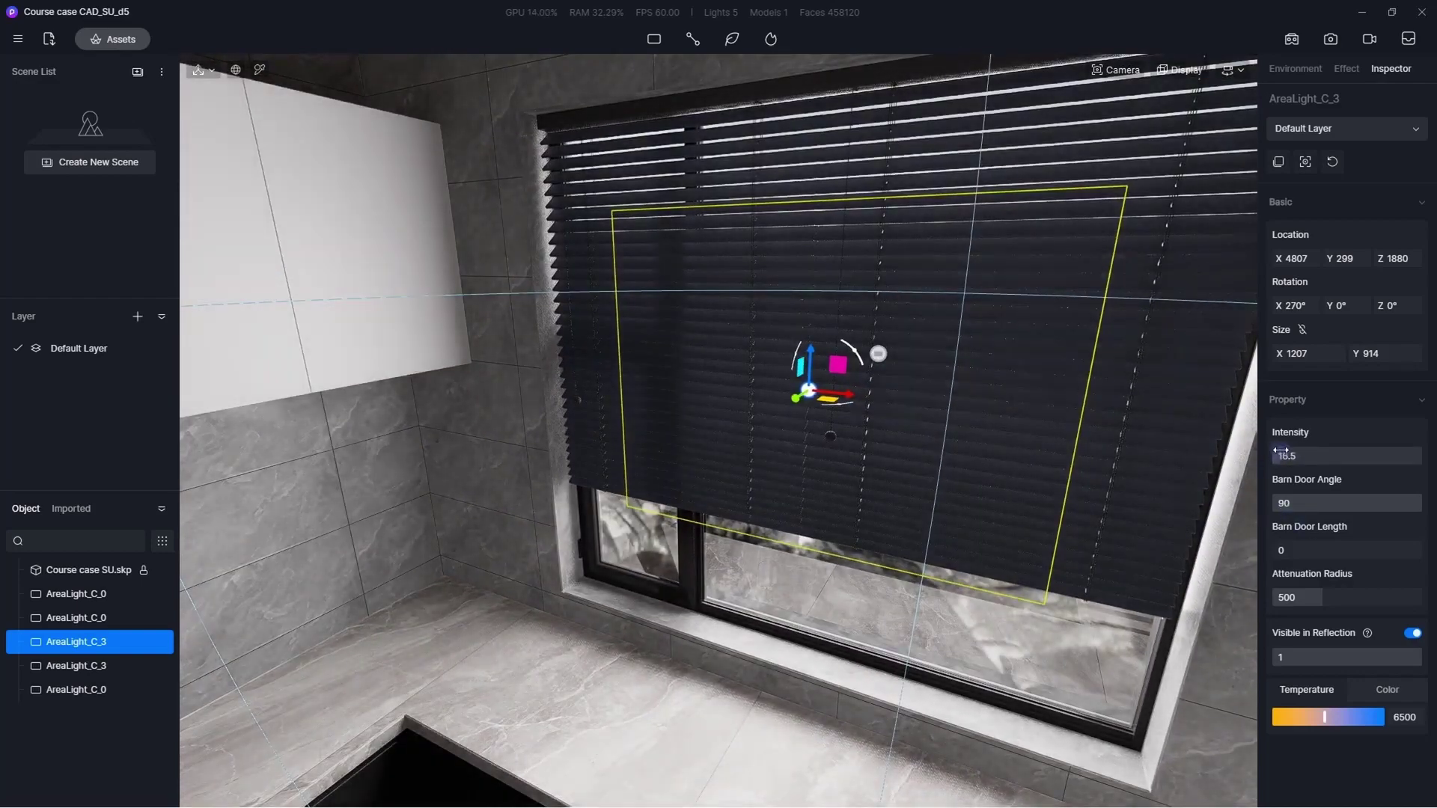
Set the inner kitchen area light's intensity to 15 and its attenuation radius to 1455
right_drag(962, 389, 1210, 582)
drag(1321, 598, 1295, 592)
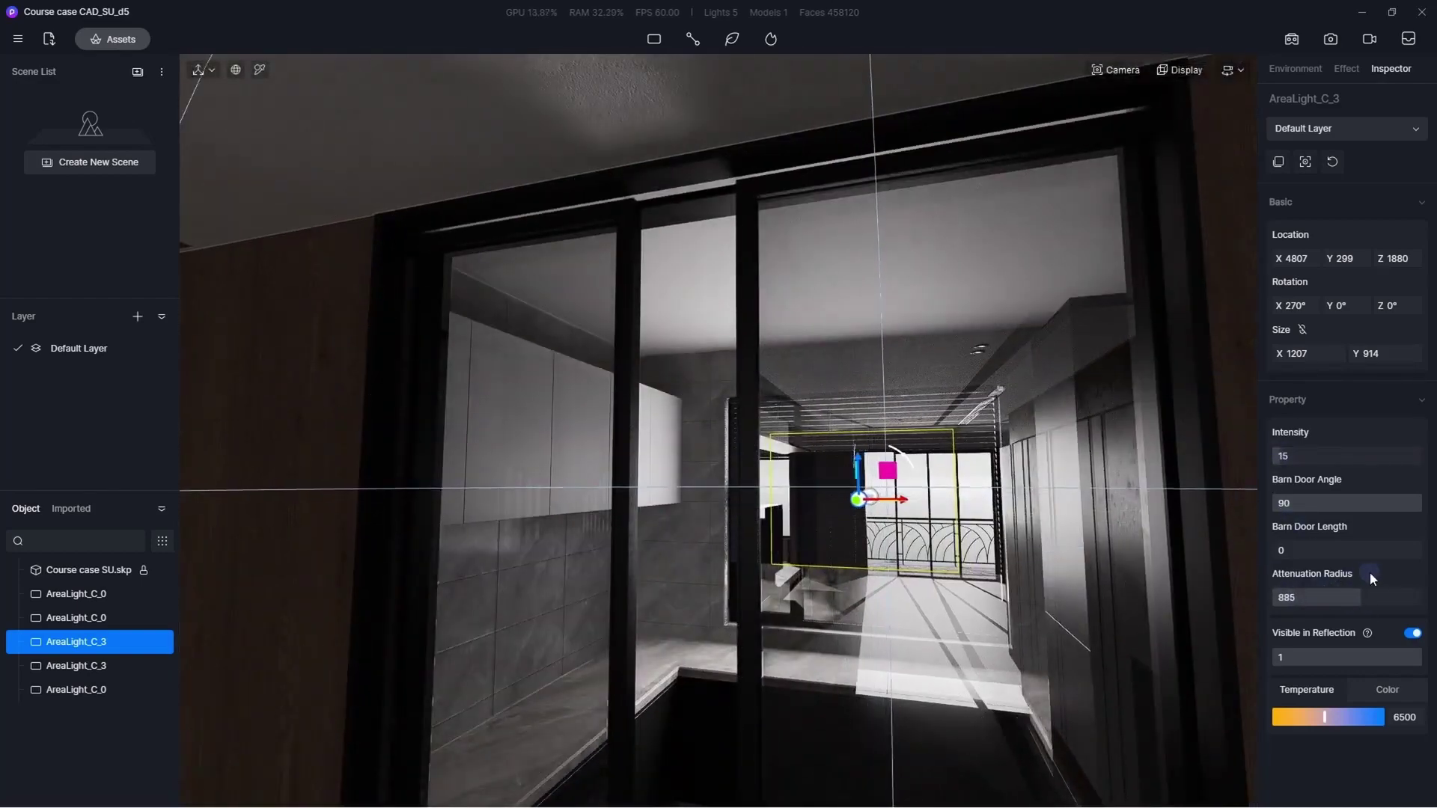
scroll(849, 352, down, 3)
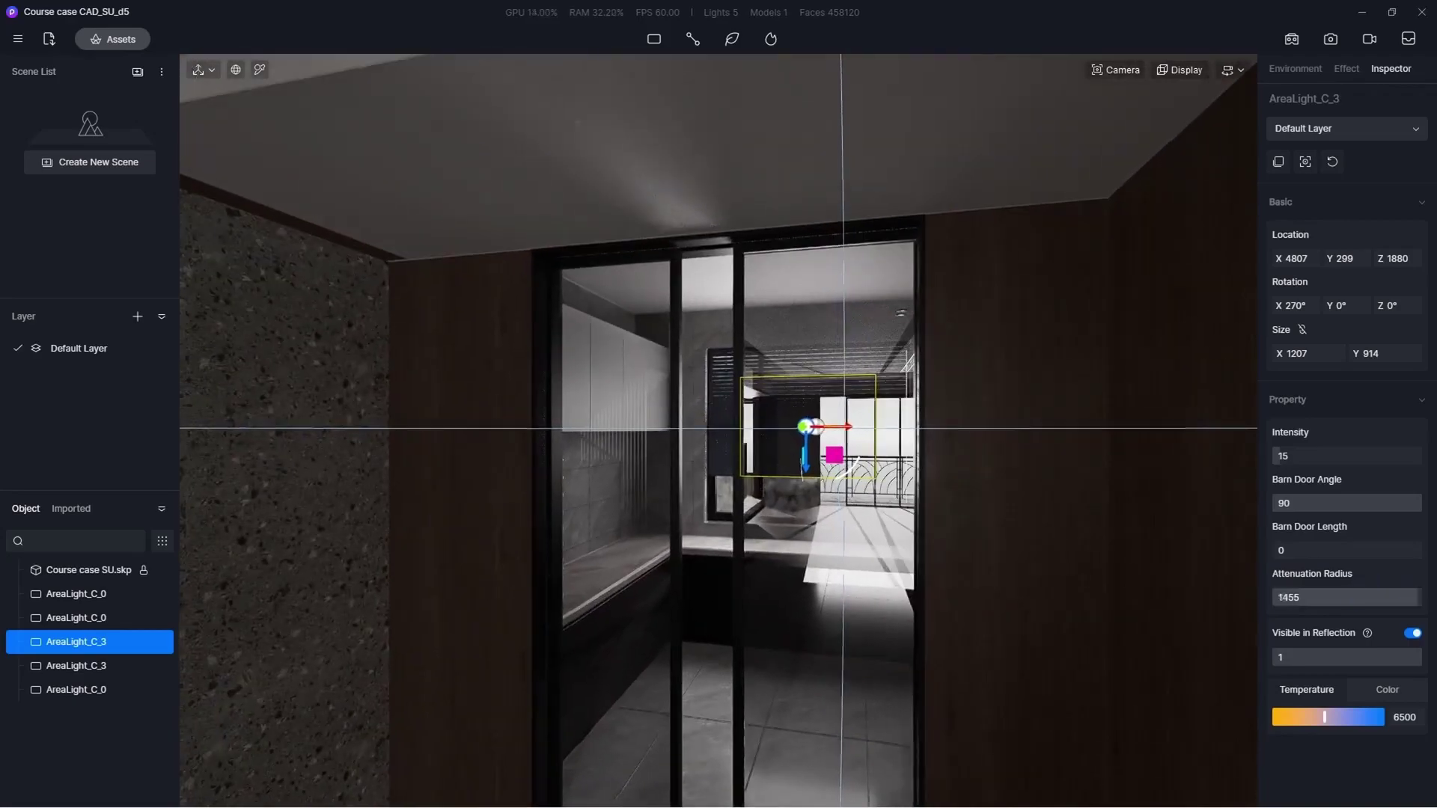
scroll(918, 472, up, 3)
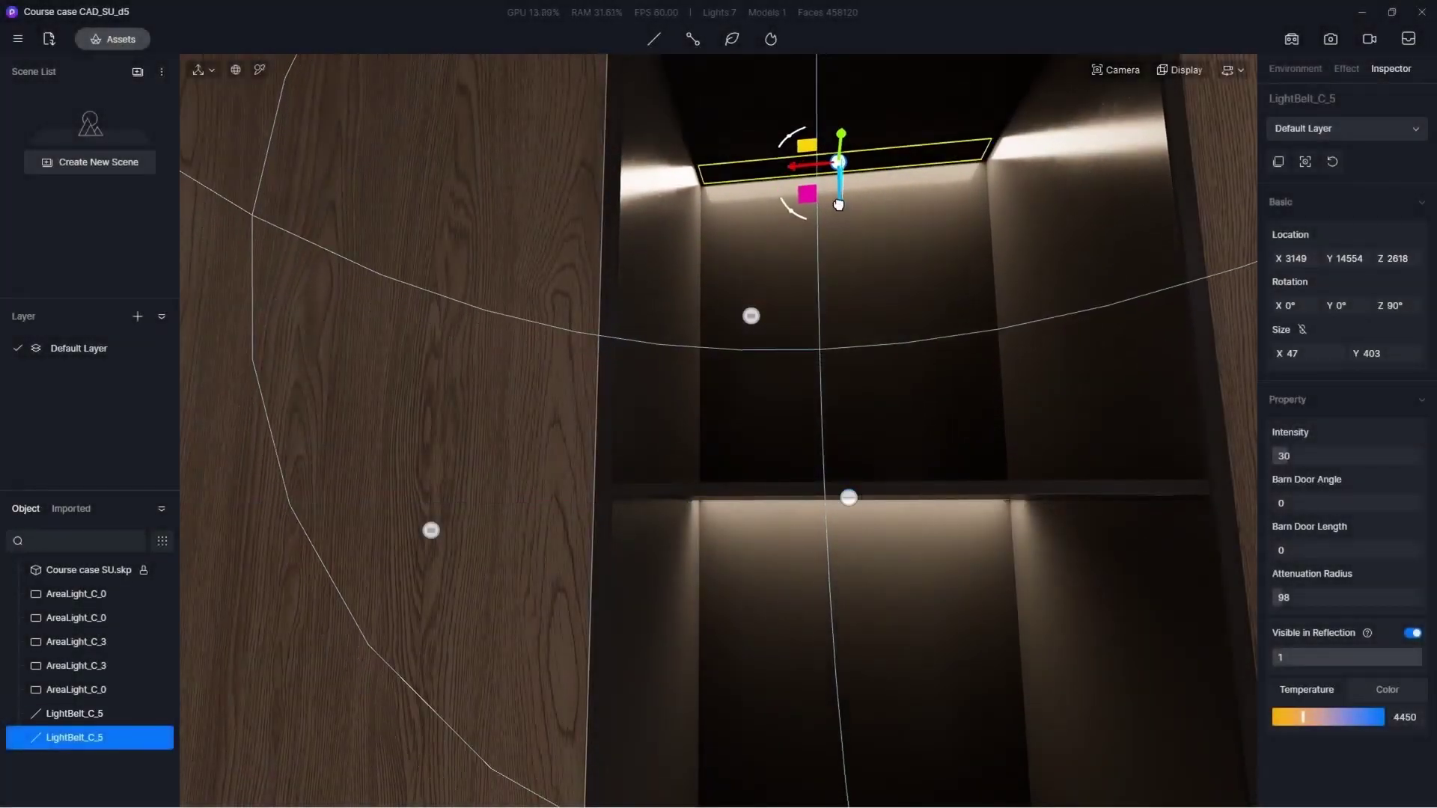
Reposition the duplicated light strip inside the illuminated wooden cabinet
drag(838, 205, 770, 415)
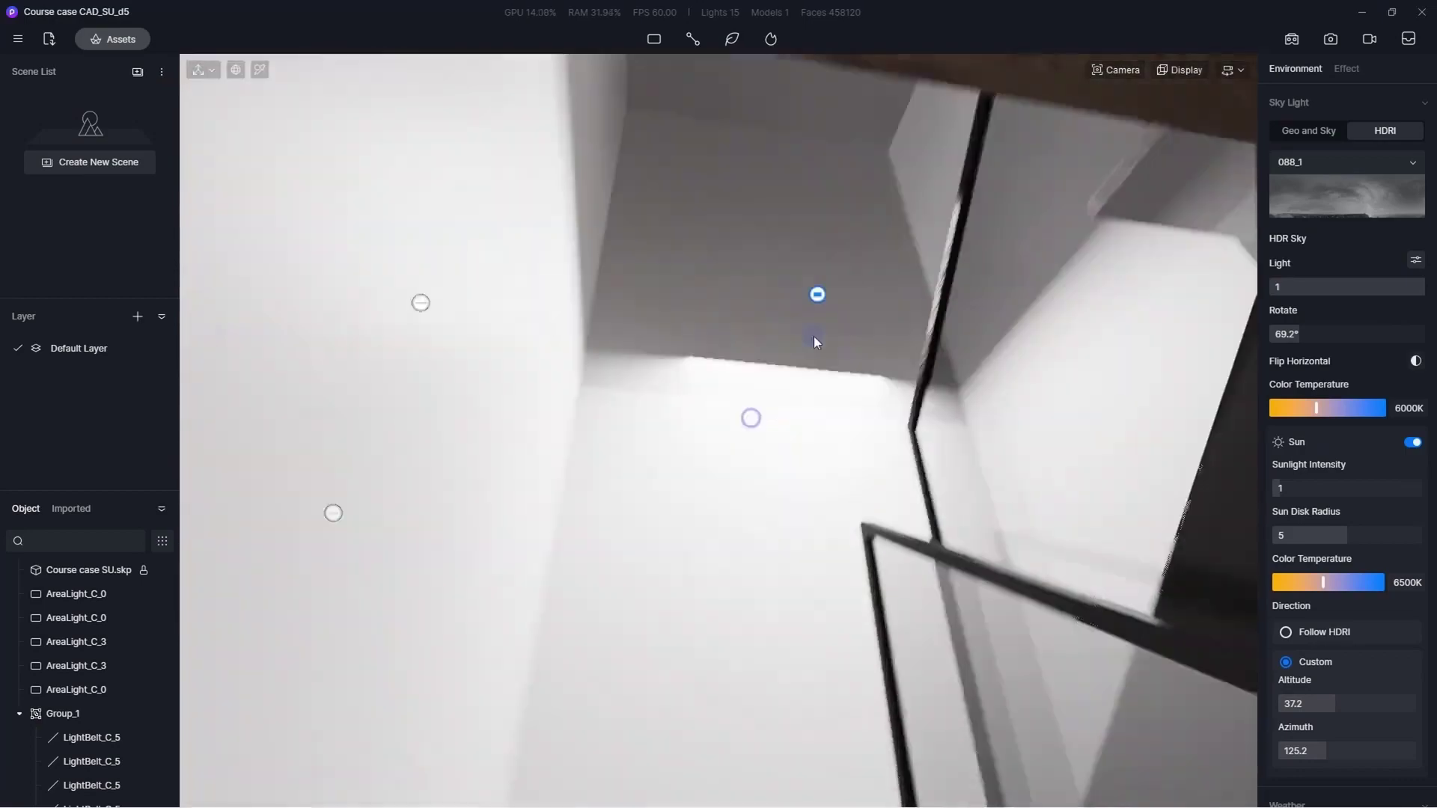
Select the light in the white stairwell and place a copy of it close by
click(814, 294)
alt+drag(779, 113, 781, 153)
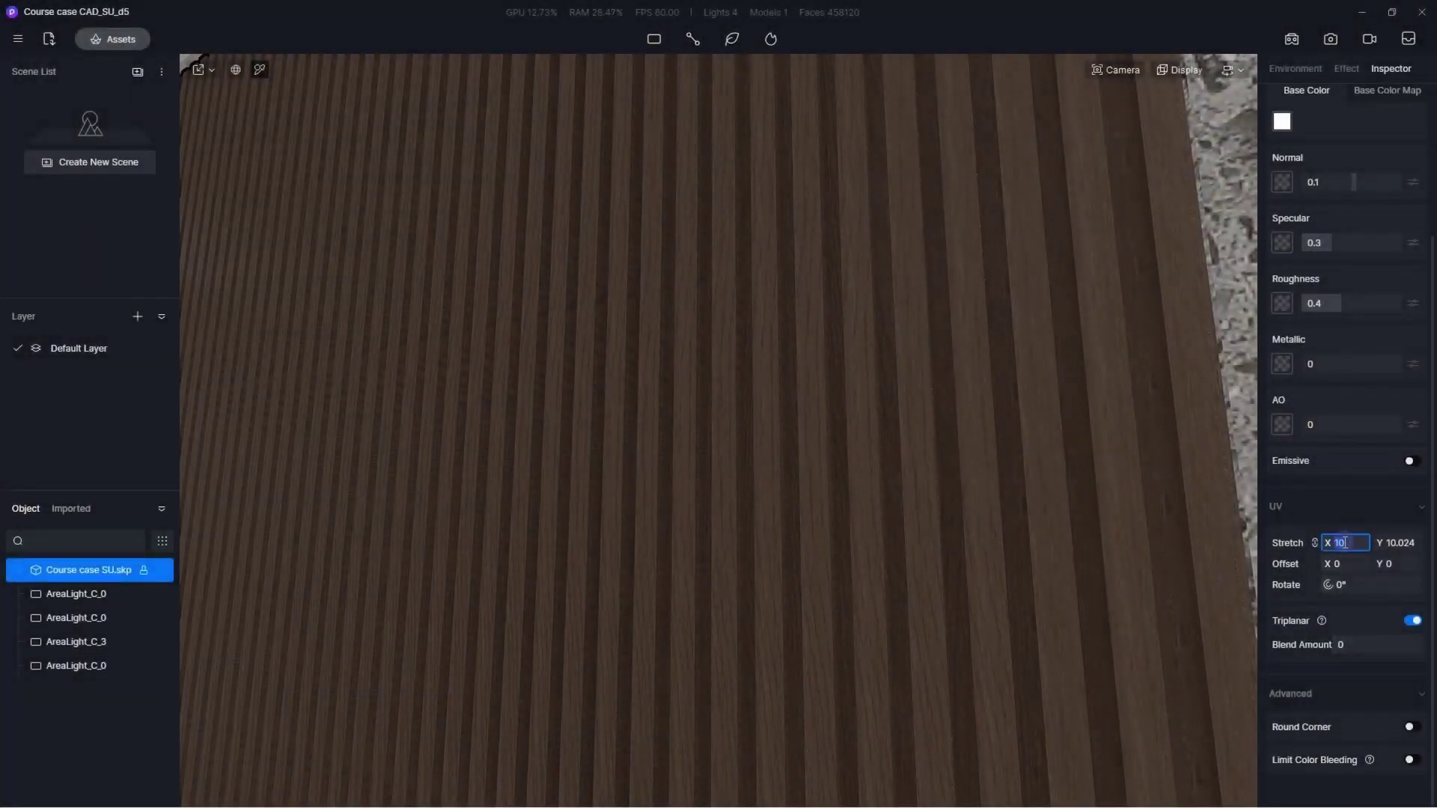
Set the wood slat material's UV stretch to X 1 and Y 1.002, enable Round Corner, and open its radius for editing
scroll(917, 370, down, 4)
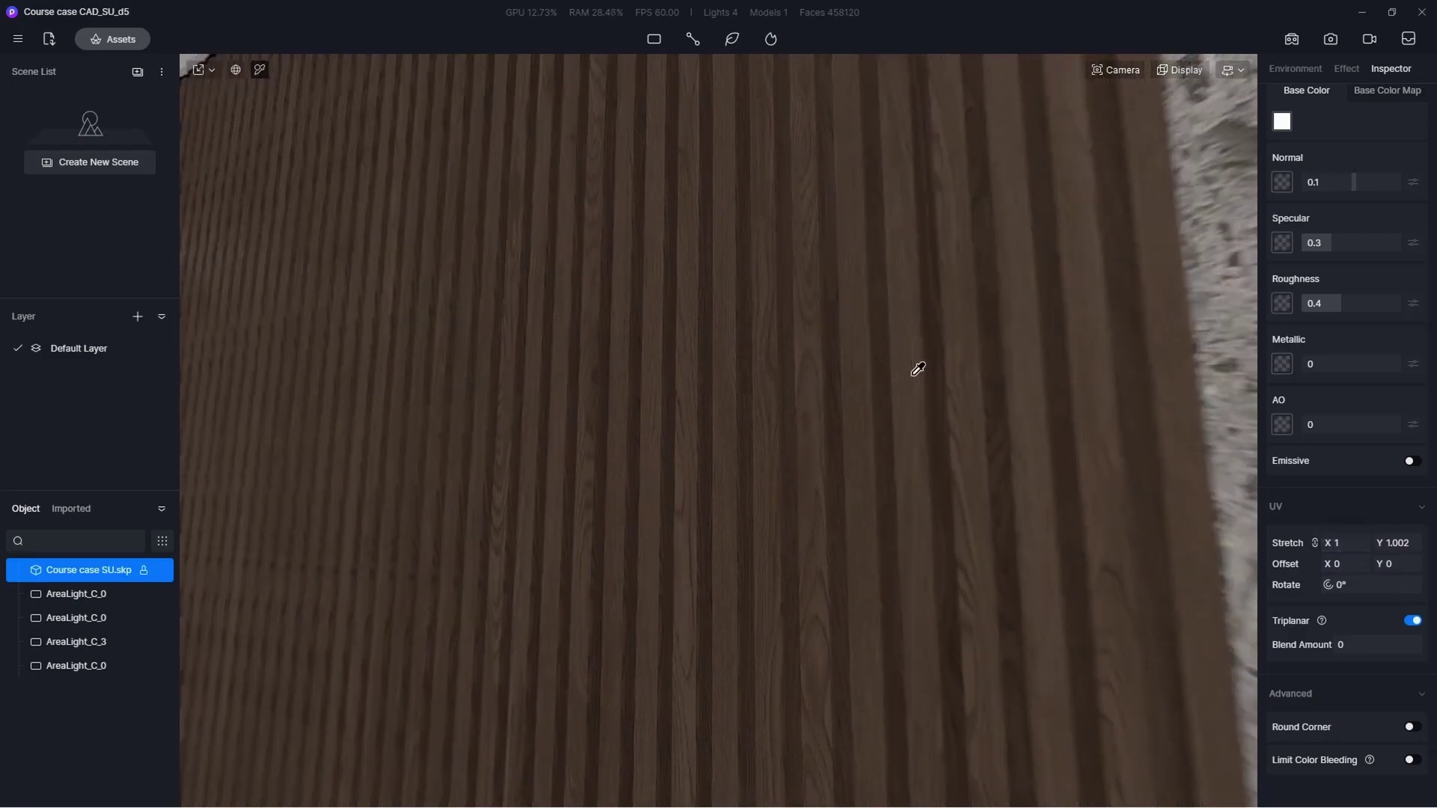
scroll(921, 387, up, 4)
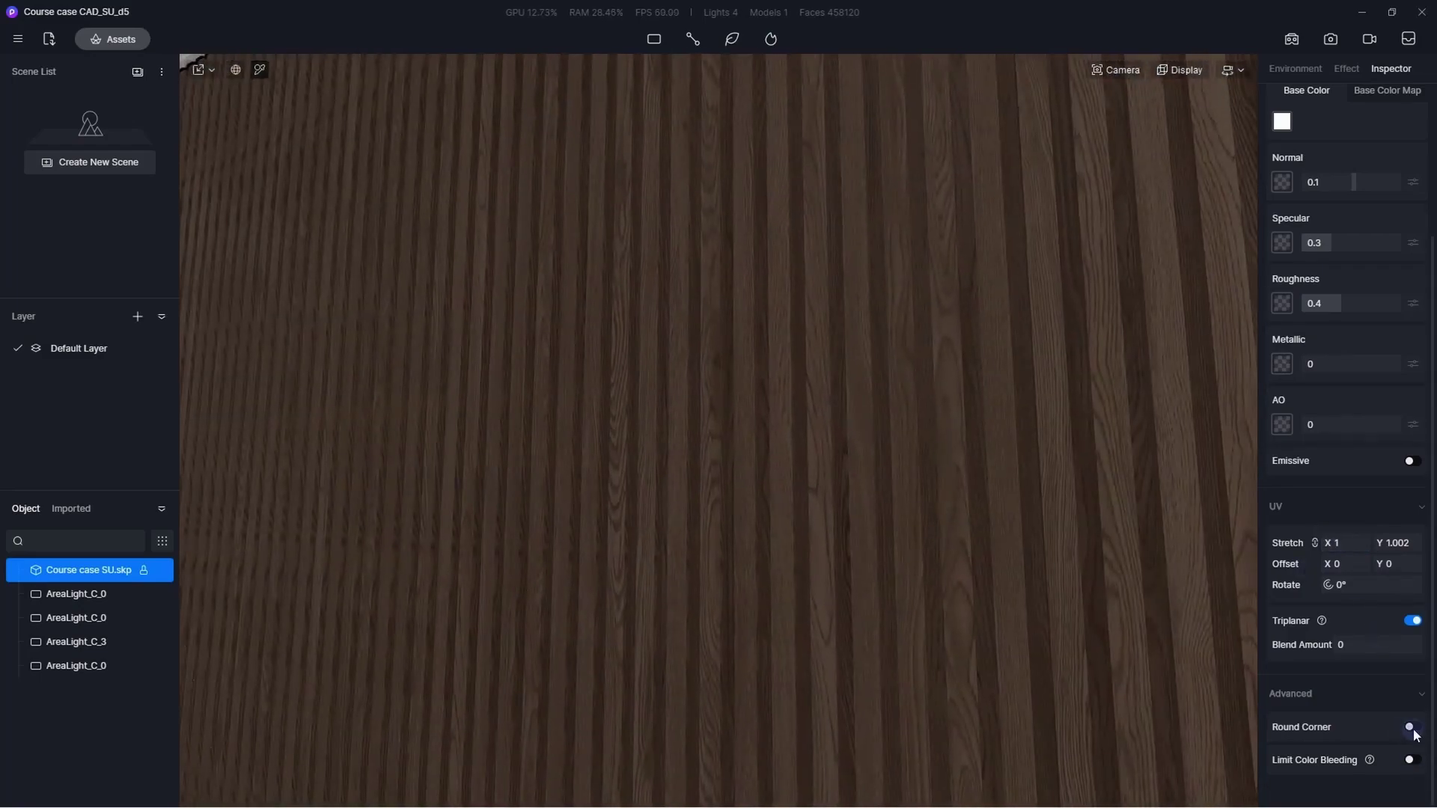
click(1412, 728)
click(1360, 720)
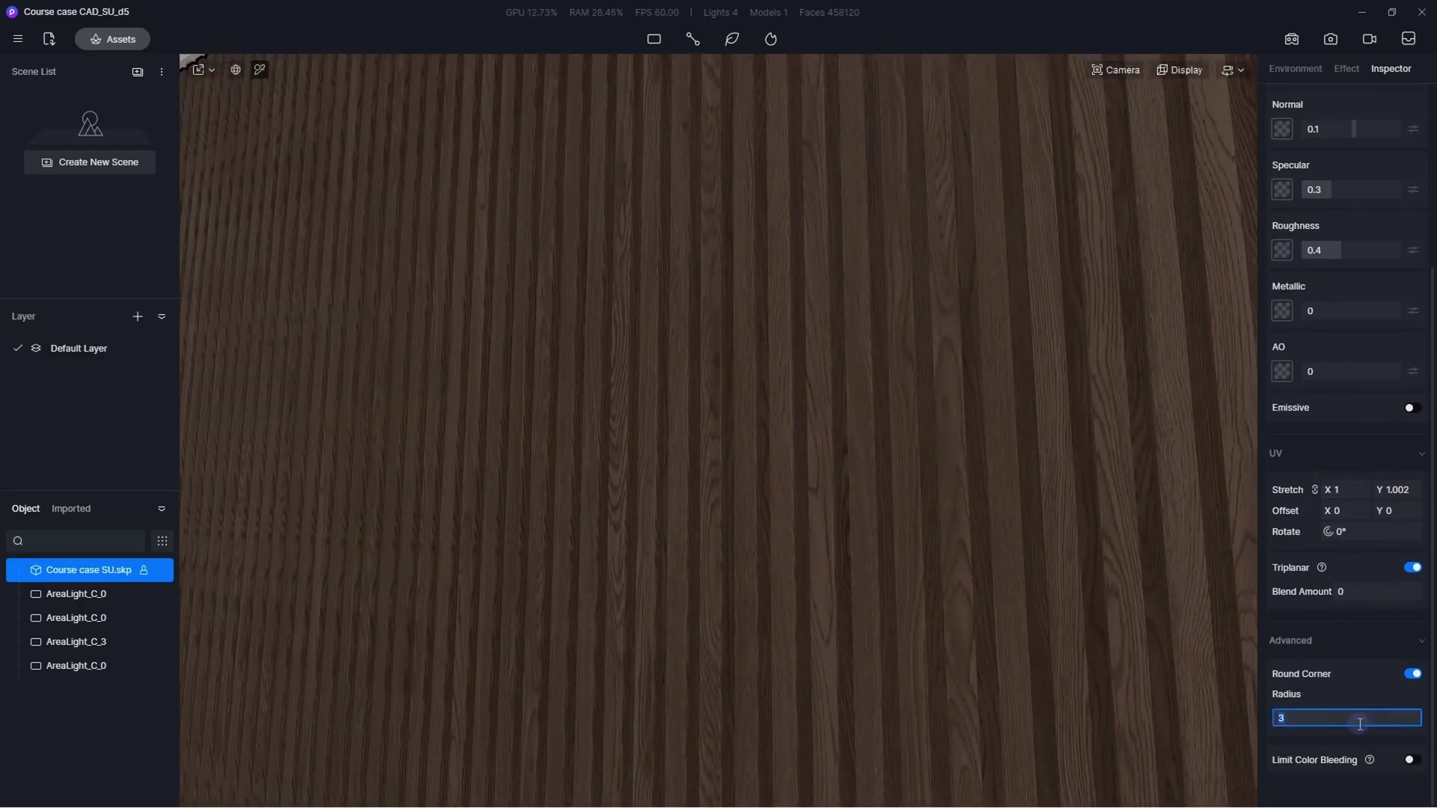
scroll(872, 464, down, 8)
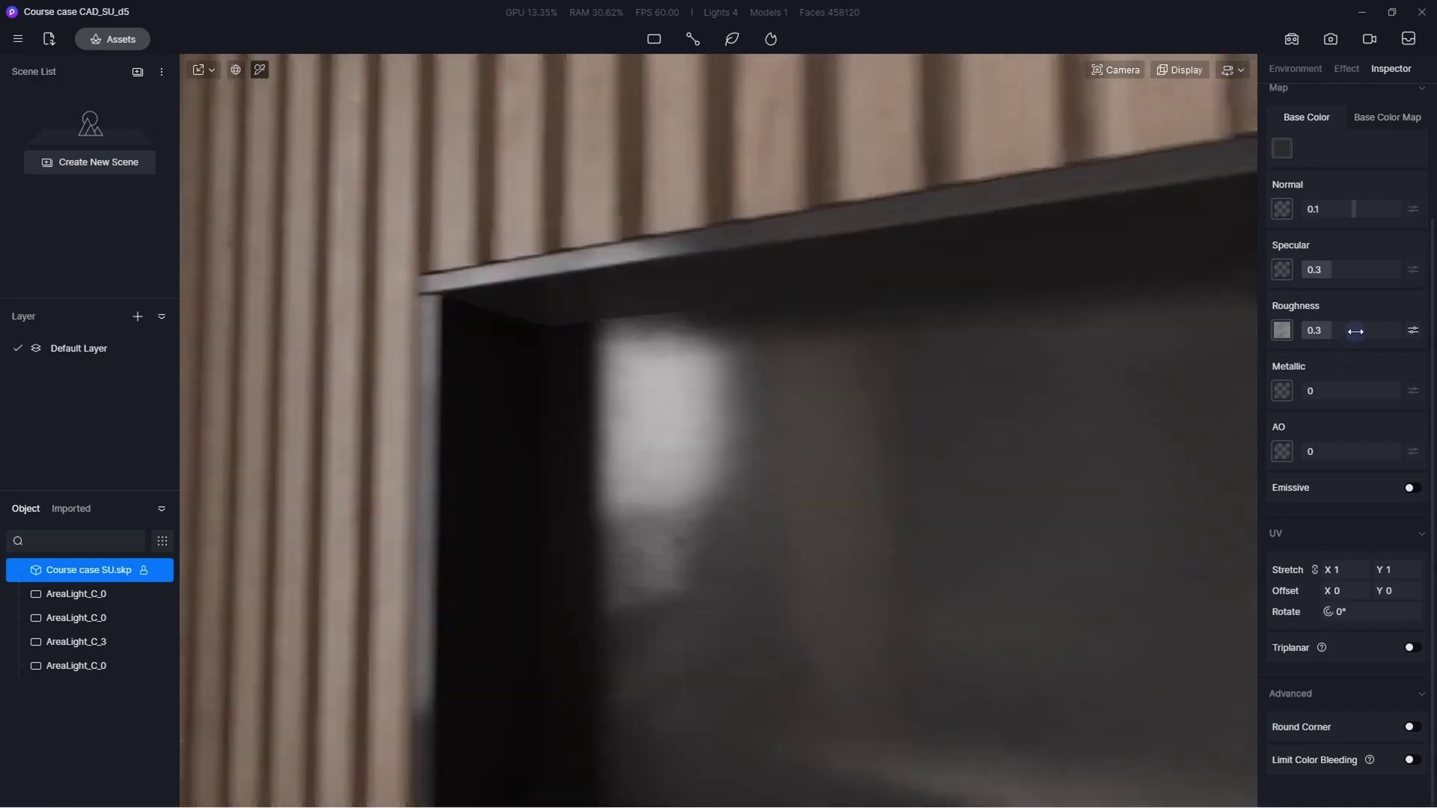
Raise the roughness of the dark material inside the wall niche
drag(1328, 330, 1339, 330)
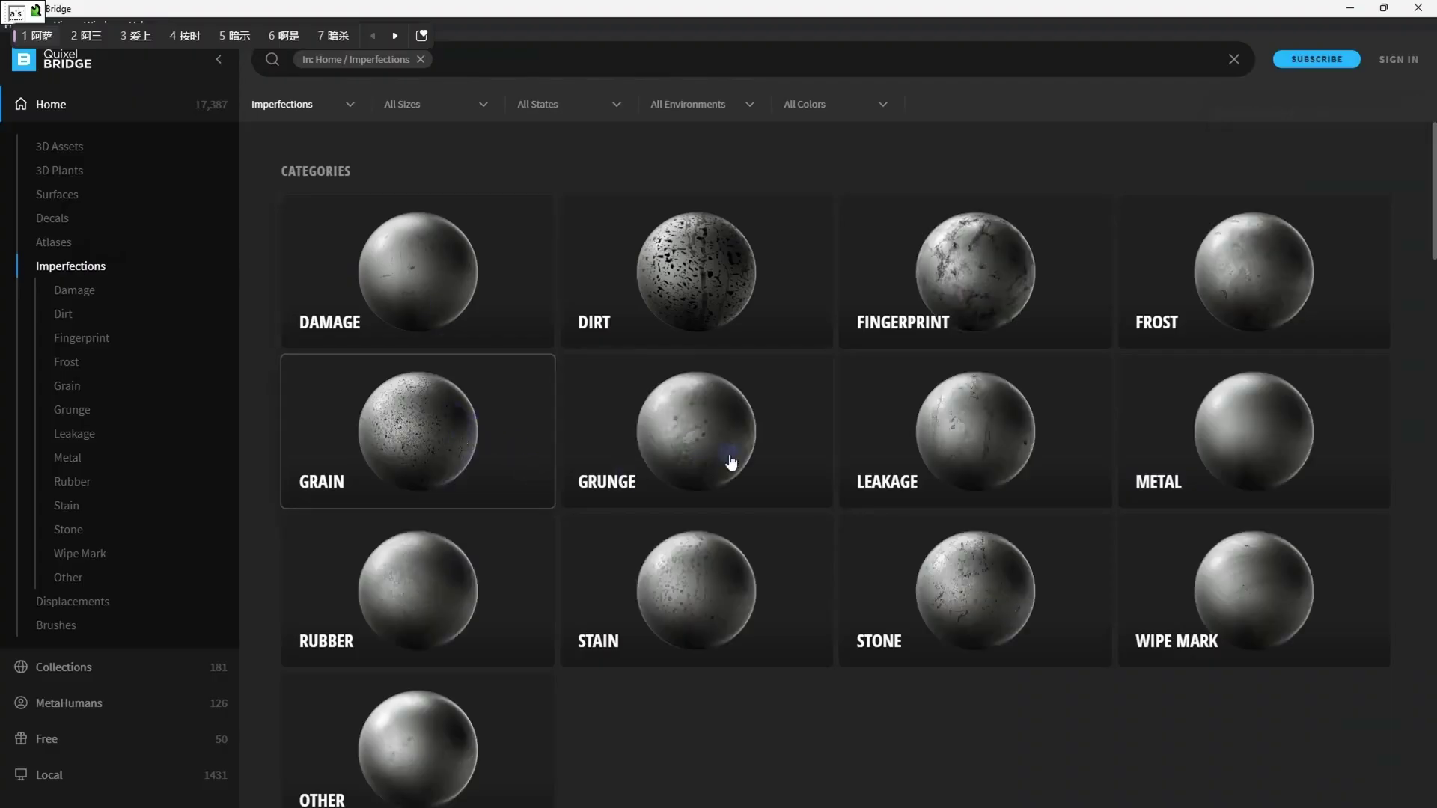
Switch to Quixel Bridge and browse the Grunge category of the Imperfections textures
click(731, 462)
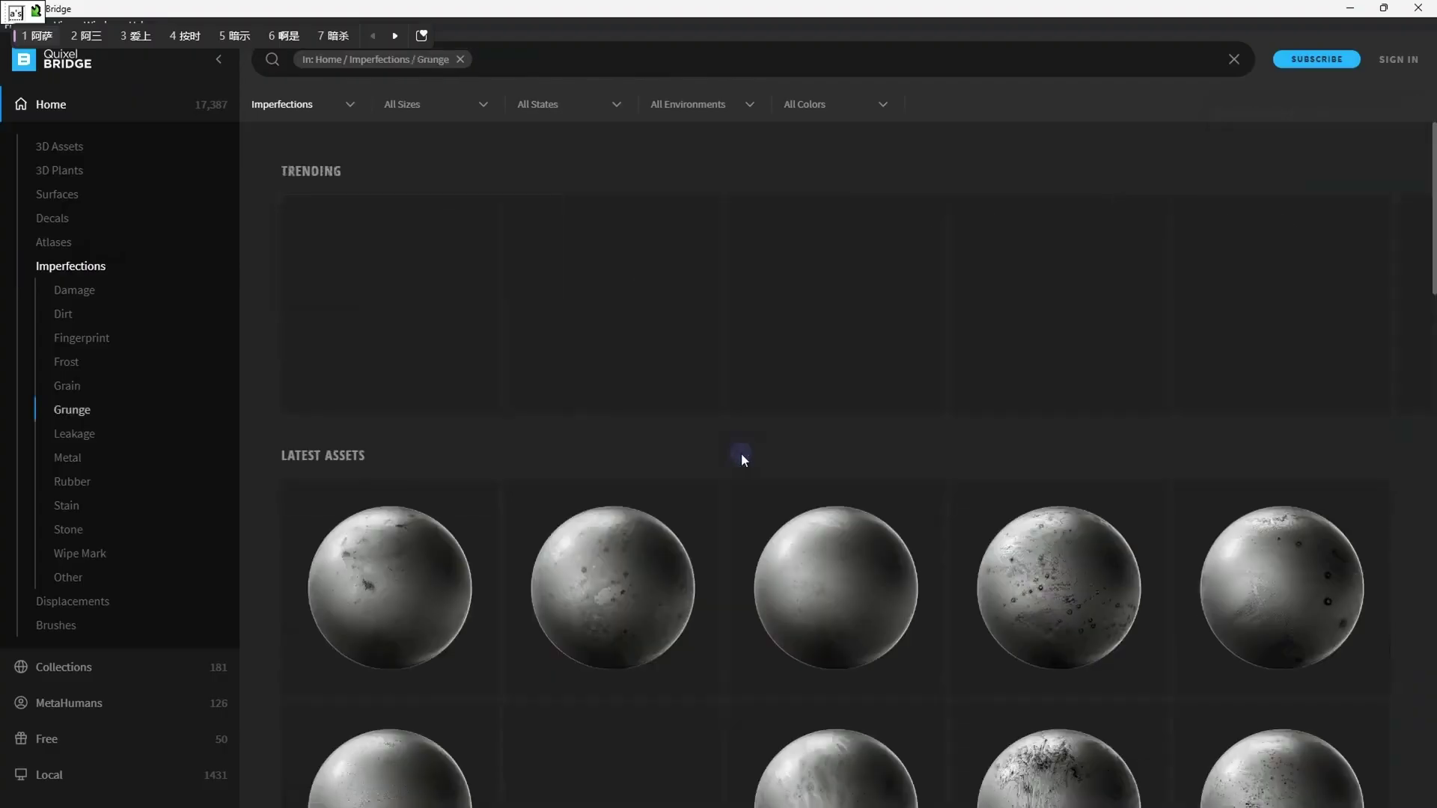
scroll(741, 459, down, 2)
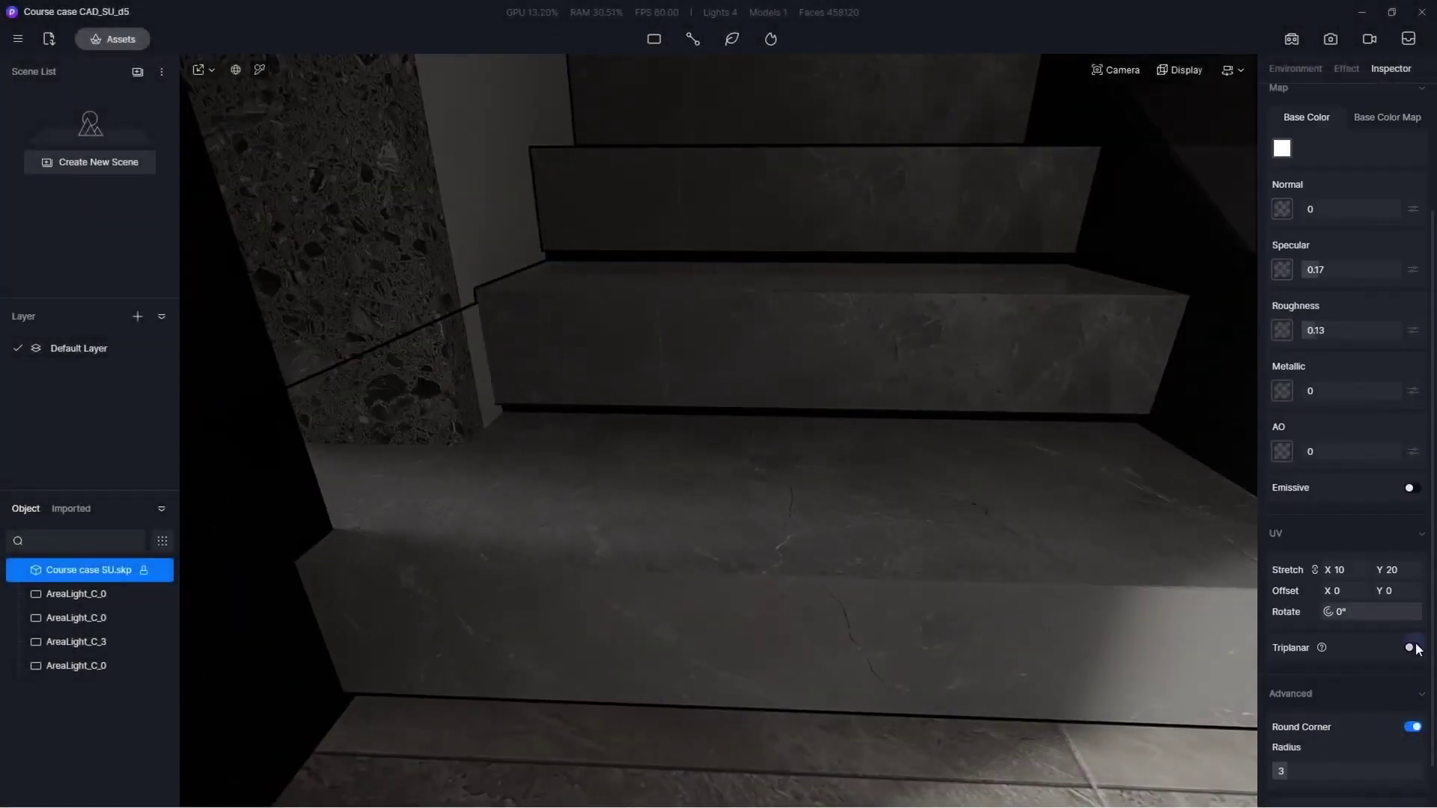
Adjust the roughness of the brown metallic material on the support beneath the black marble block
scroll(1373, 601, down, 1)
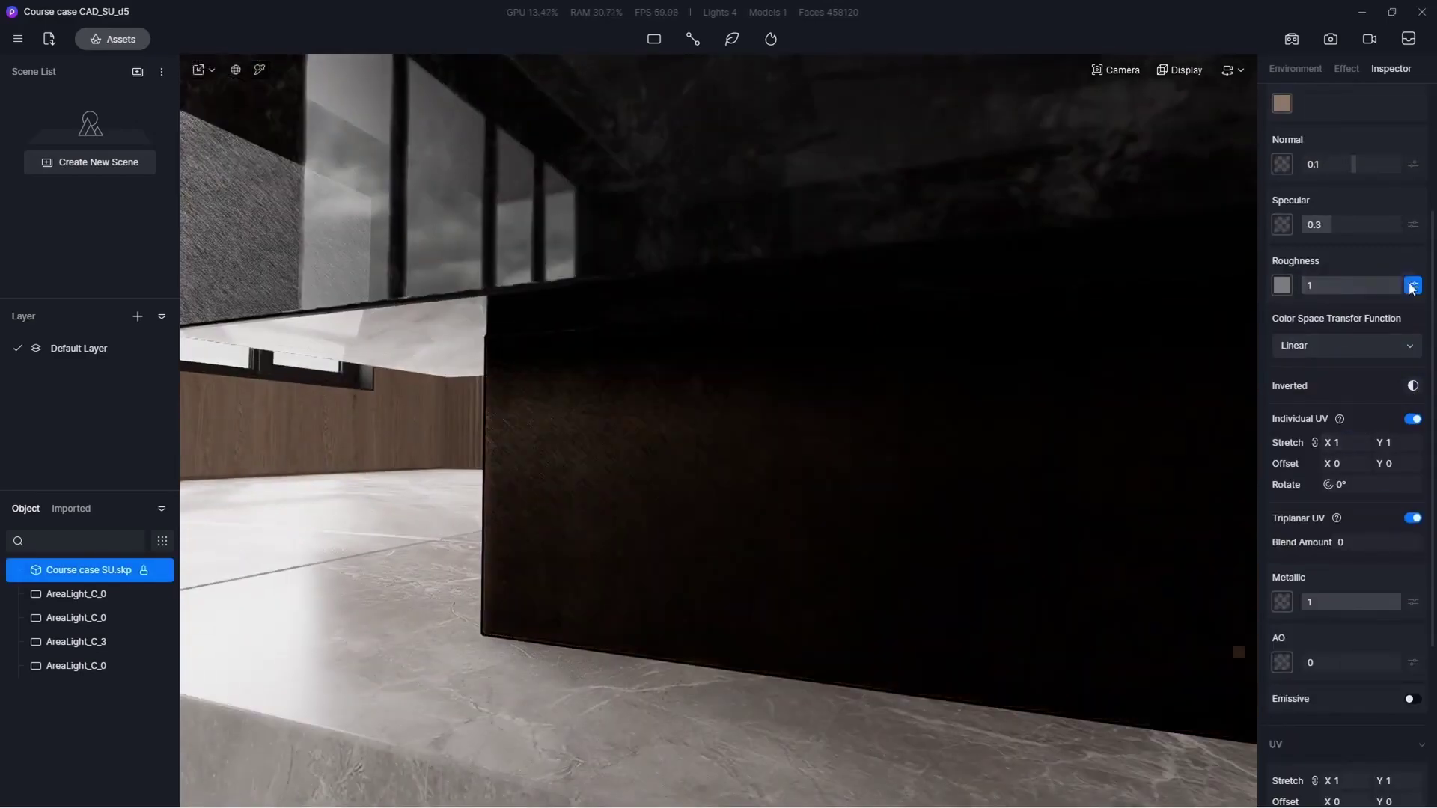
drag(1332, 282, 1347, 268)
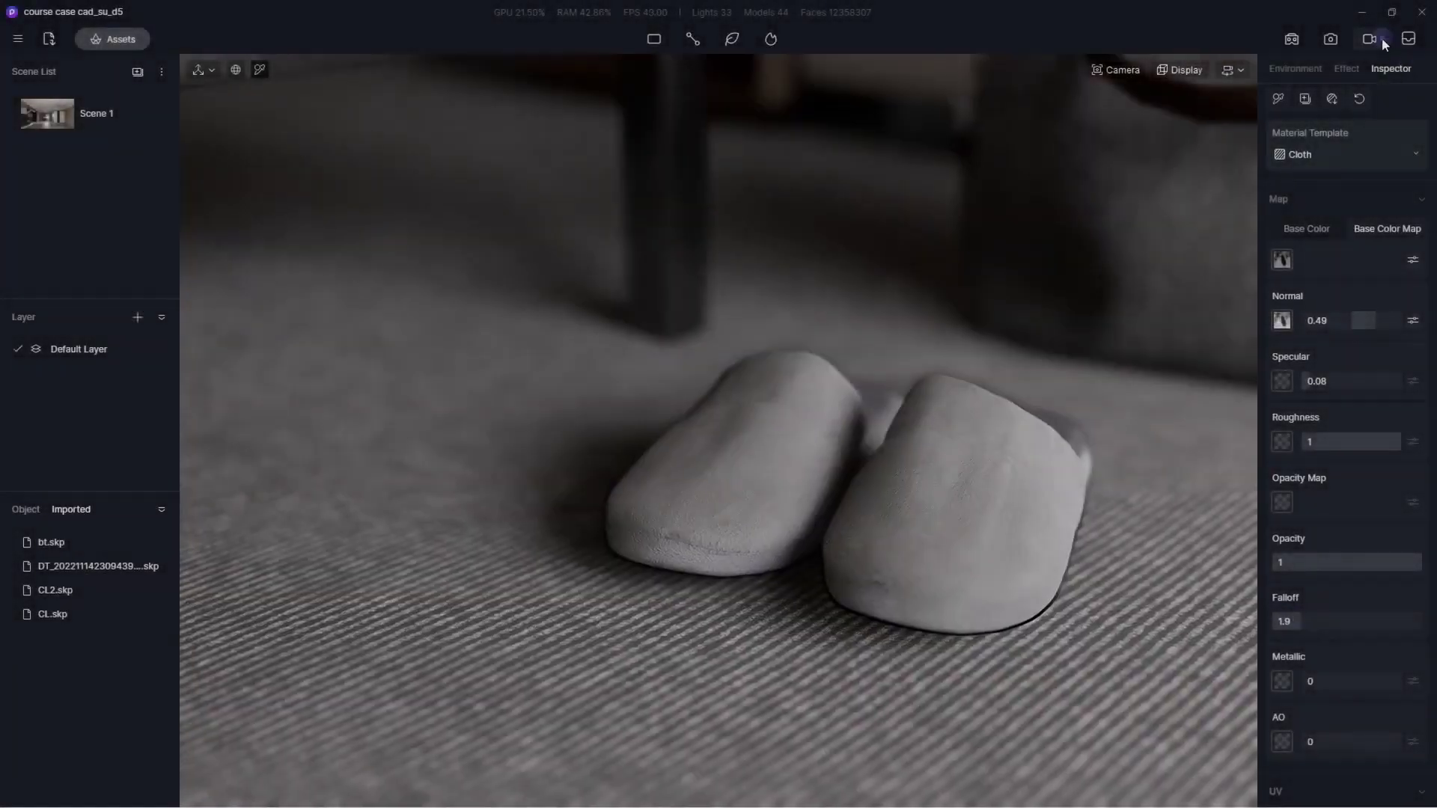
Open the video editor and play back the slippers clip
click(1370, 39)
click(211, 686)
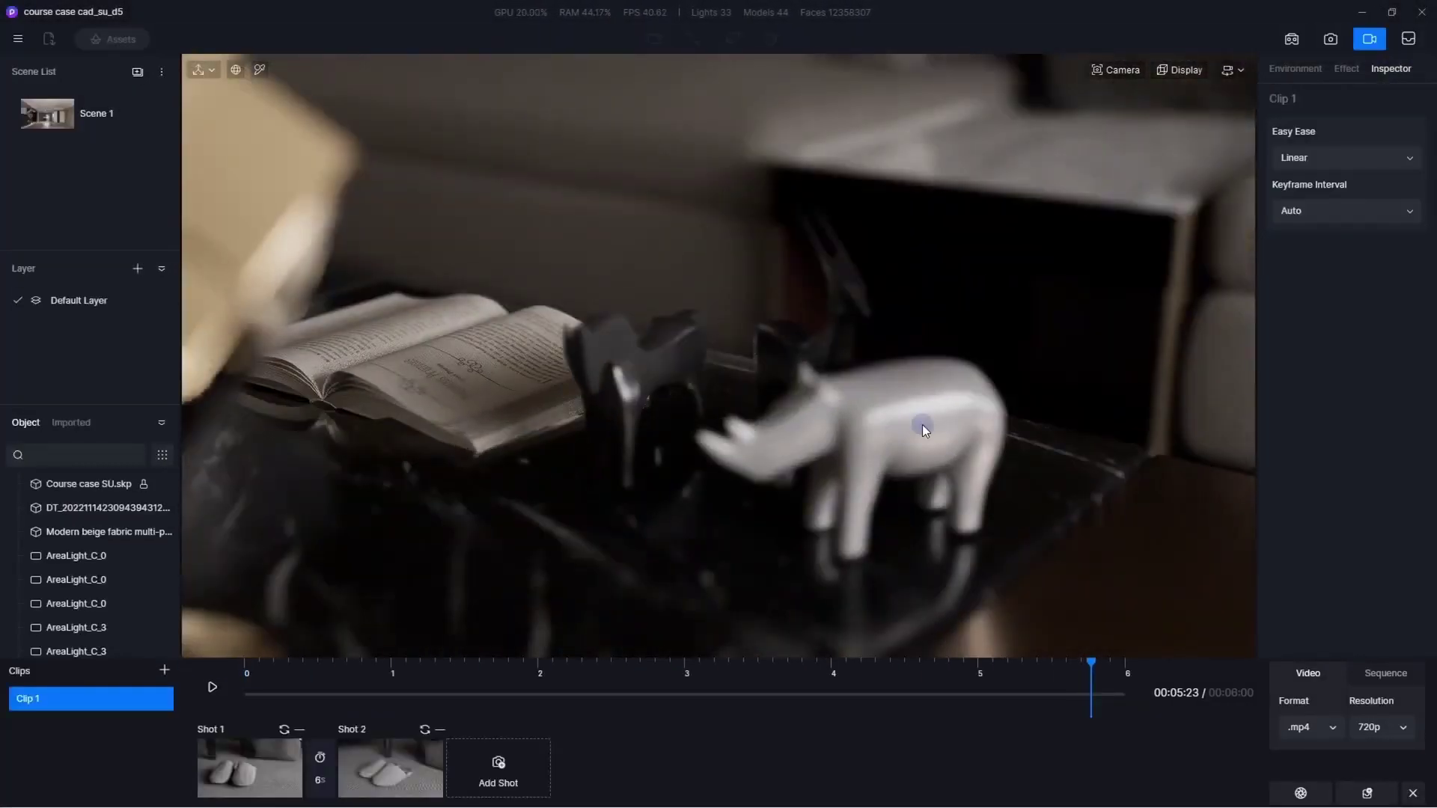
Set Shot 2's focus on the table figurines in Clip 2 and preview the clip's playback
click(212, 686)
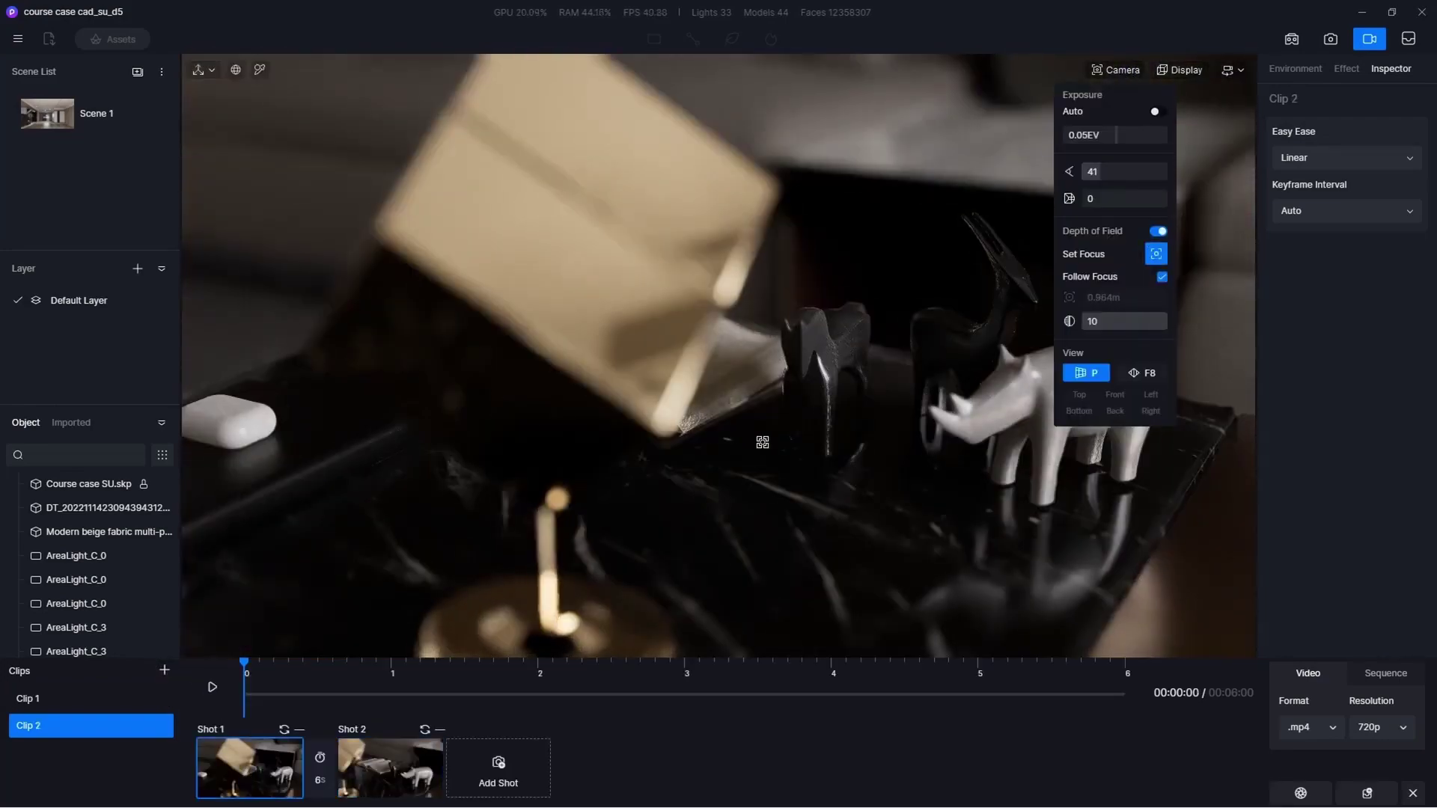
click(390, 768)
click(958, 375)
click(212, 687)
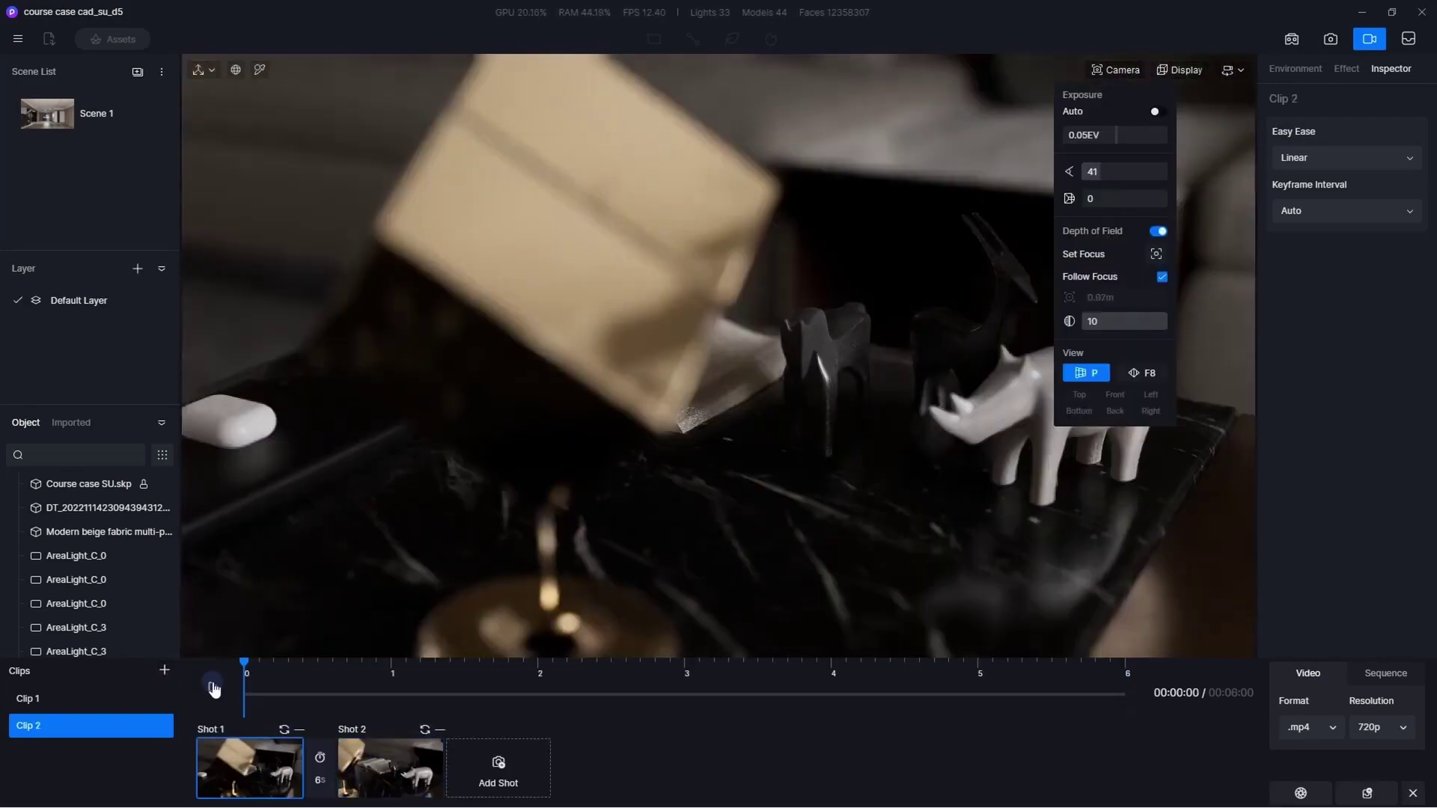
click(885, 423)
Create a new clip of the mouse and phone on the desk, add a second shot, and preview the 10-second camera move
click(165, 671)
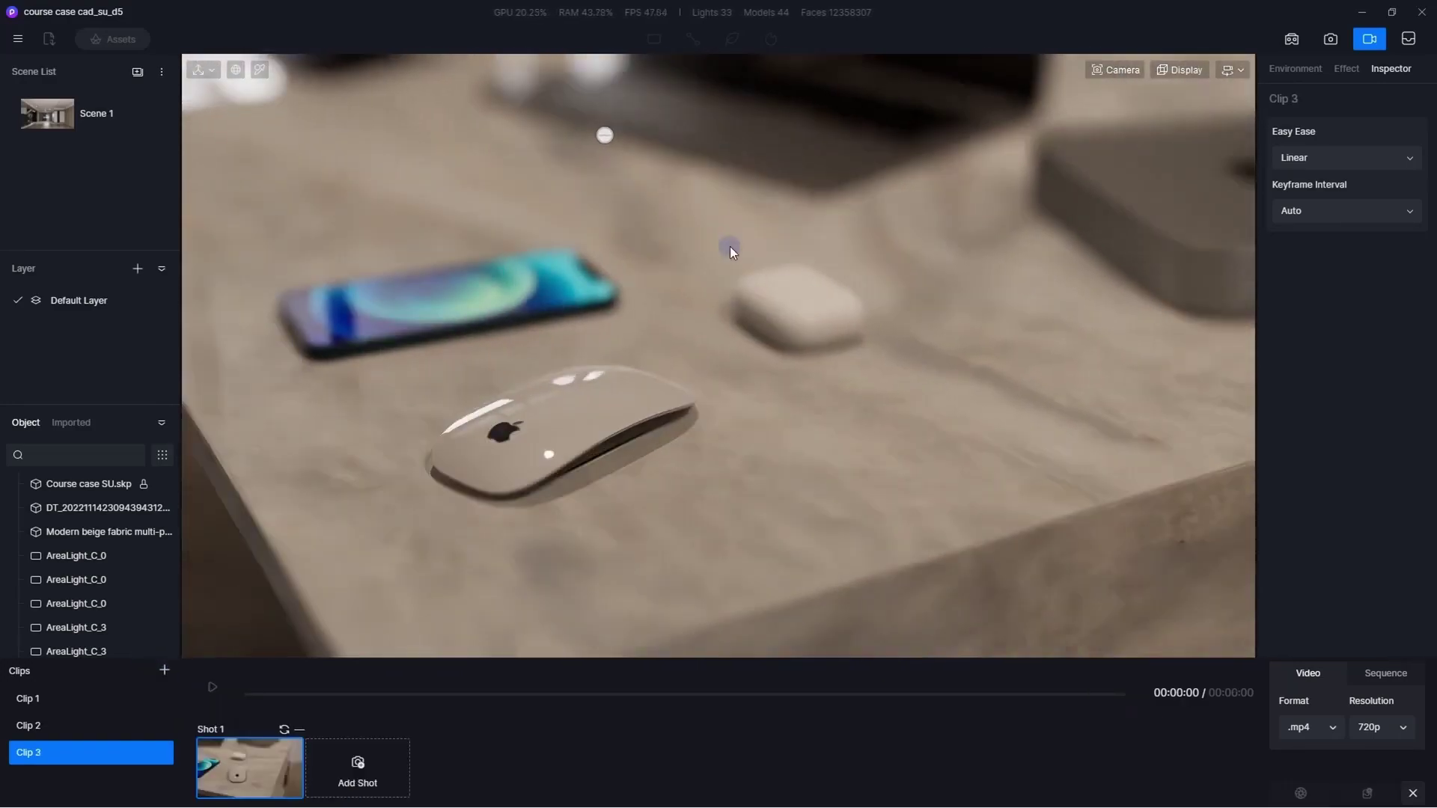
click(358, 771)
click(212, 686)
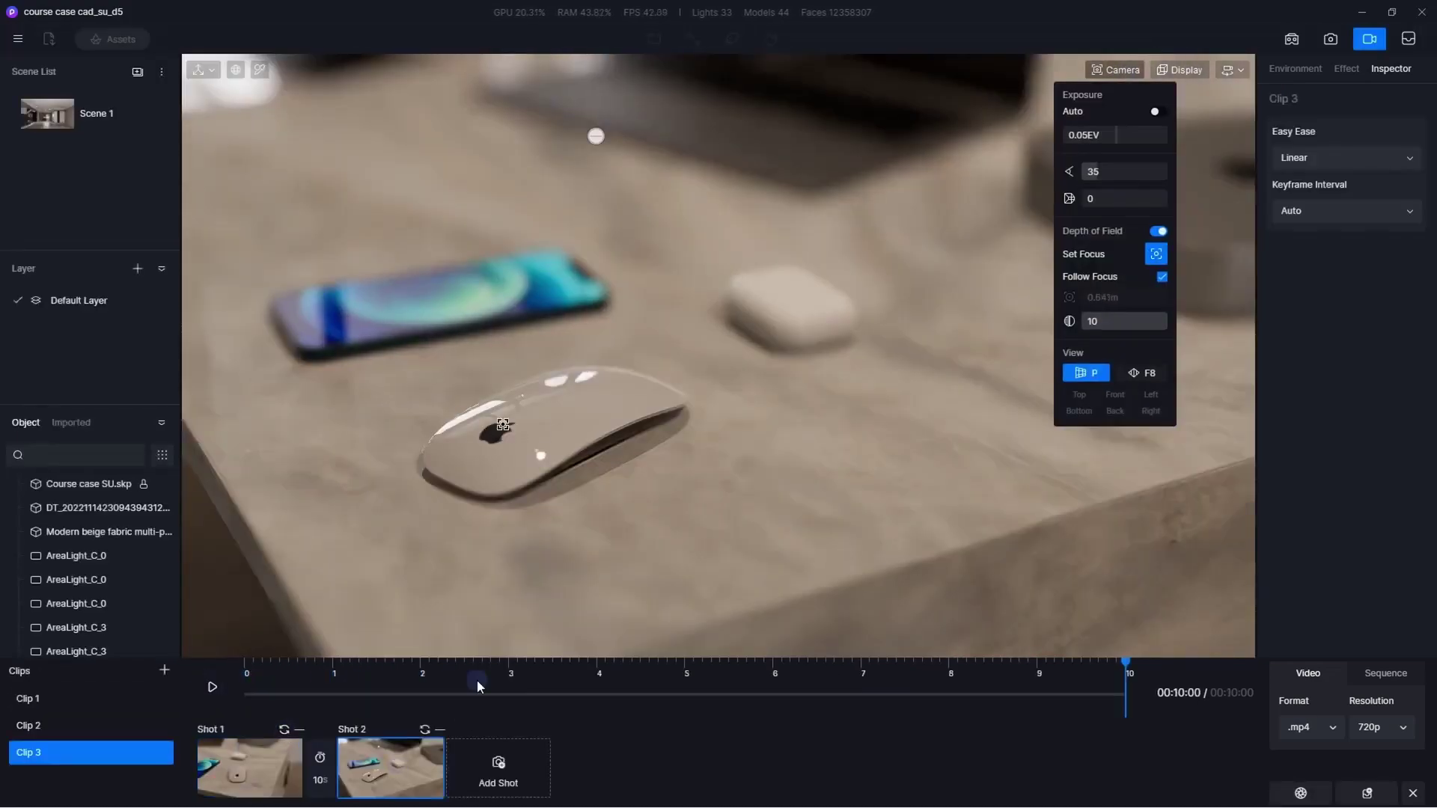
click(213, 687)
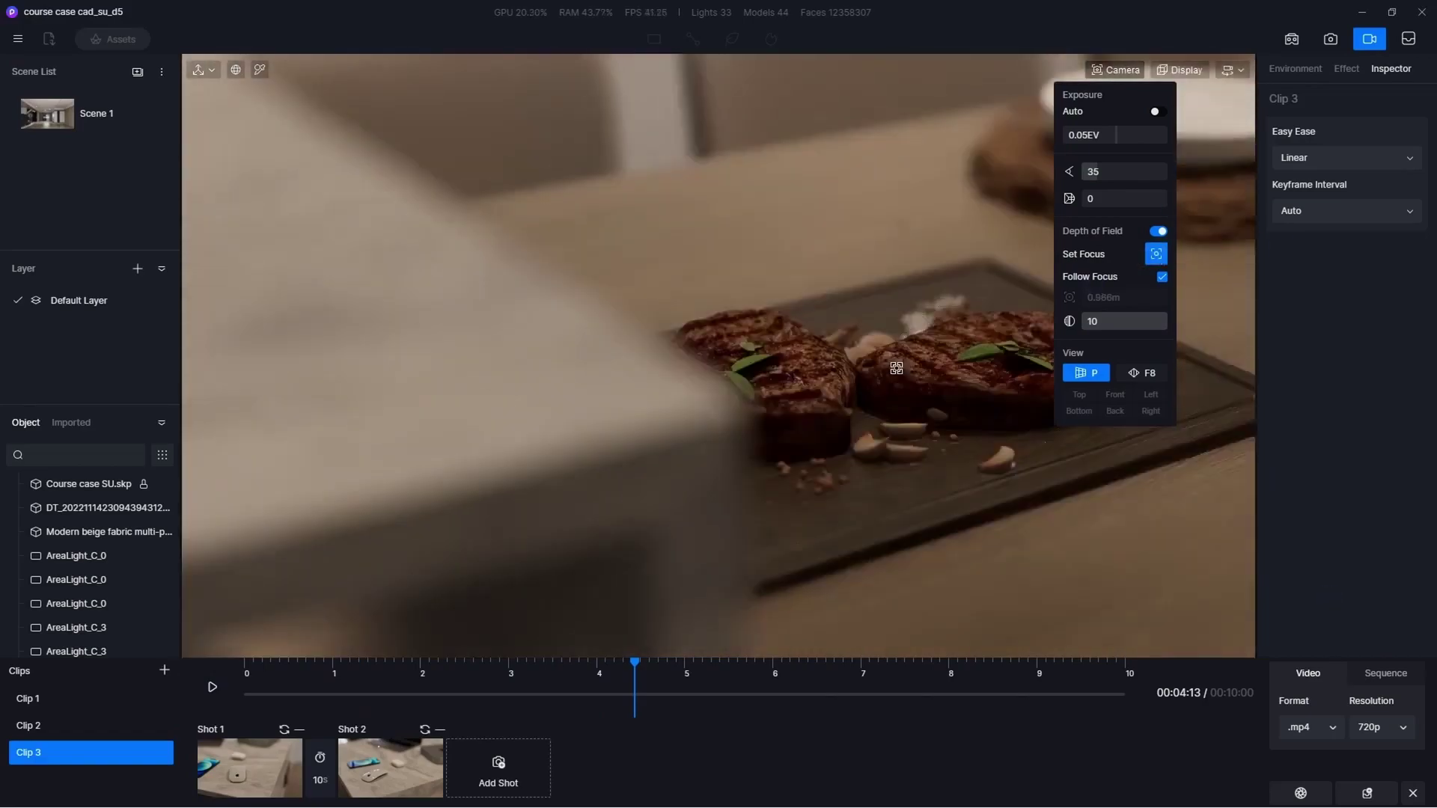
Play back the clip of the steak board on the dining table
click(213, 687)
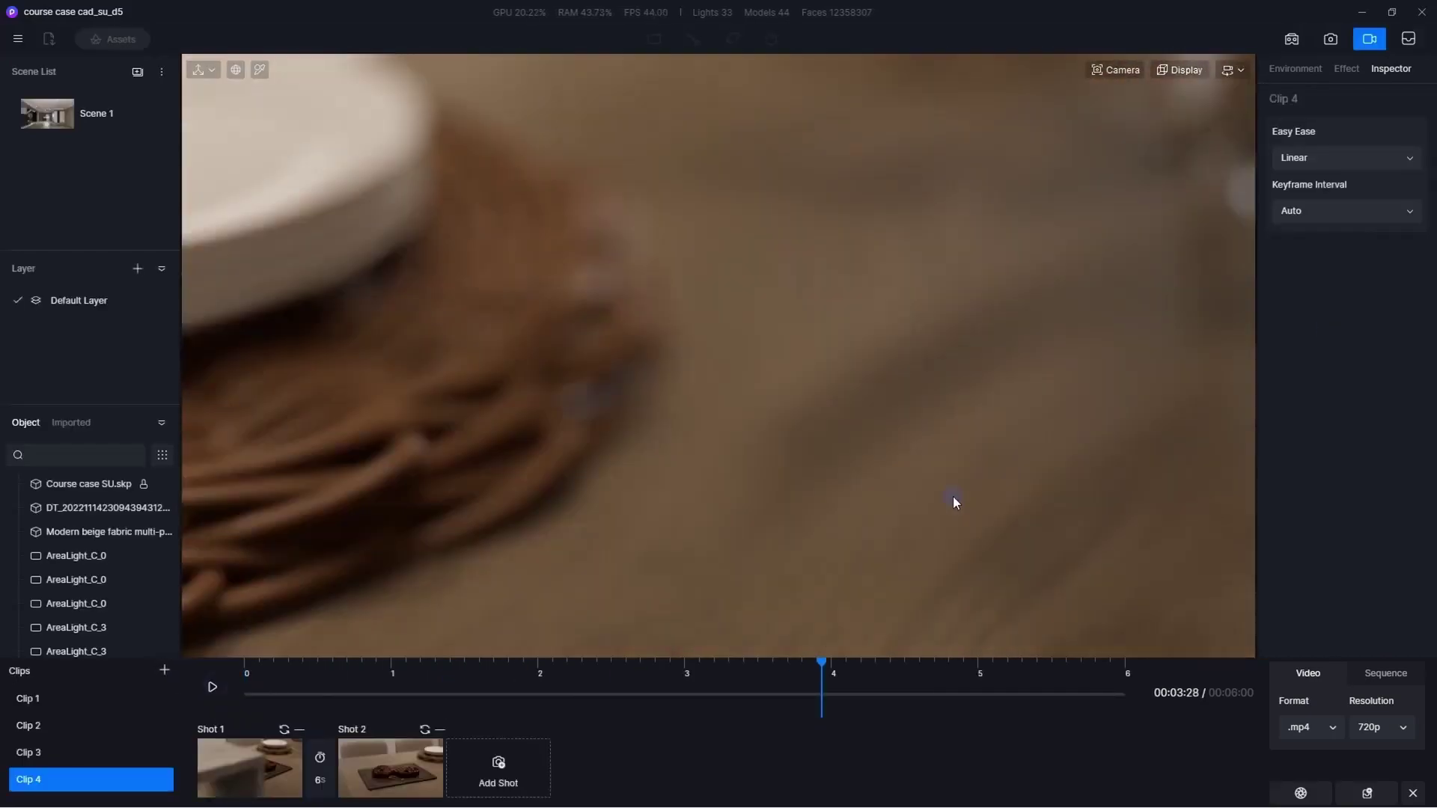
Create a new clip of the stacked plates with two shots, focus the second on the woven placemat's far edge, and preview it
click(164, 670)
click(299, 730)
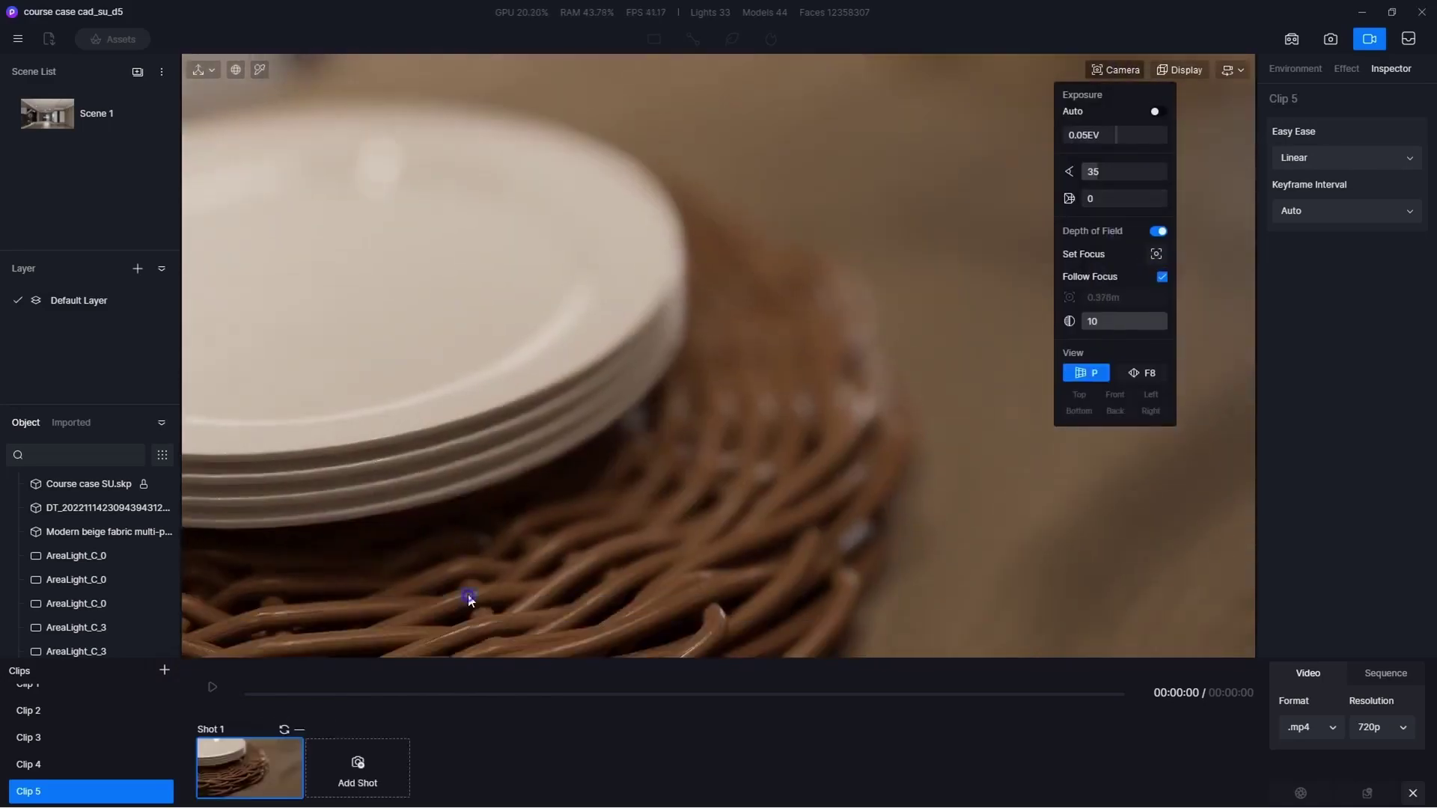
click(353, 768)
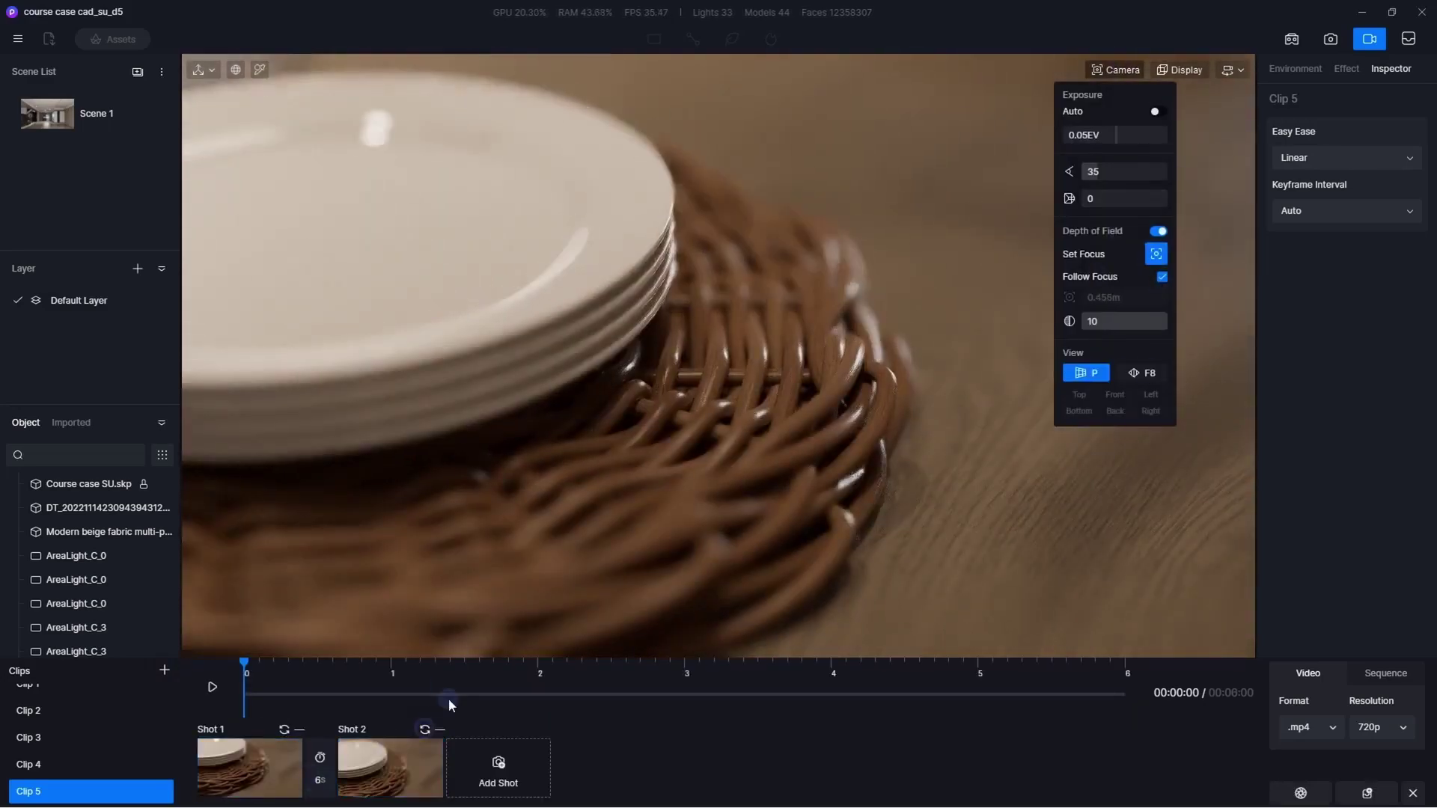
click(213, 686)
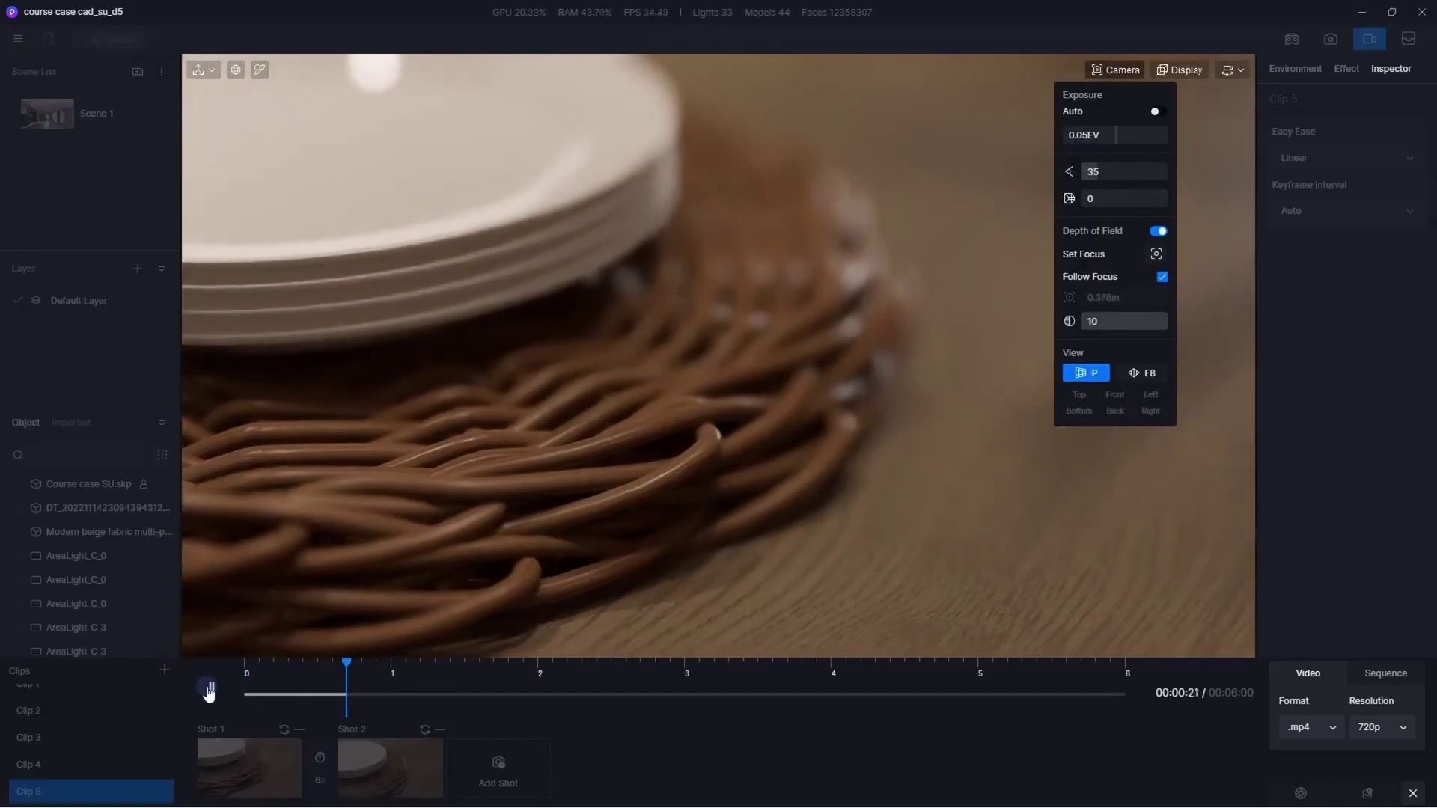
click(856, 299)
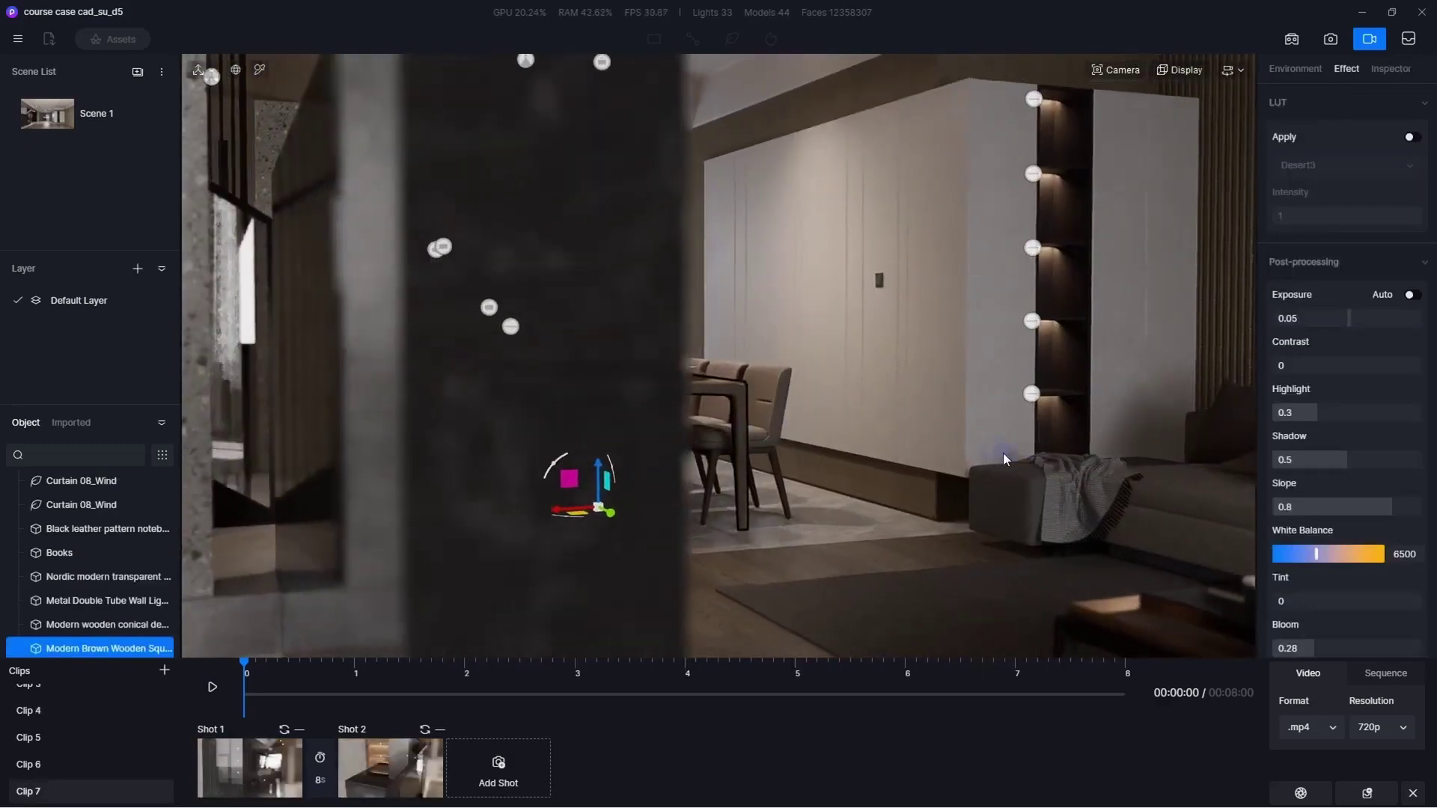
Create a new 8-second clip with two shots moving past the dark foreground wall to the dining area, and preview it
click(164, 670)
click(356, 793)
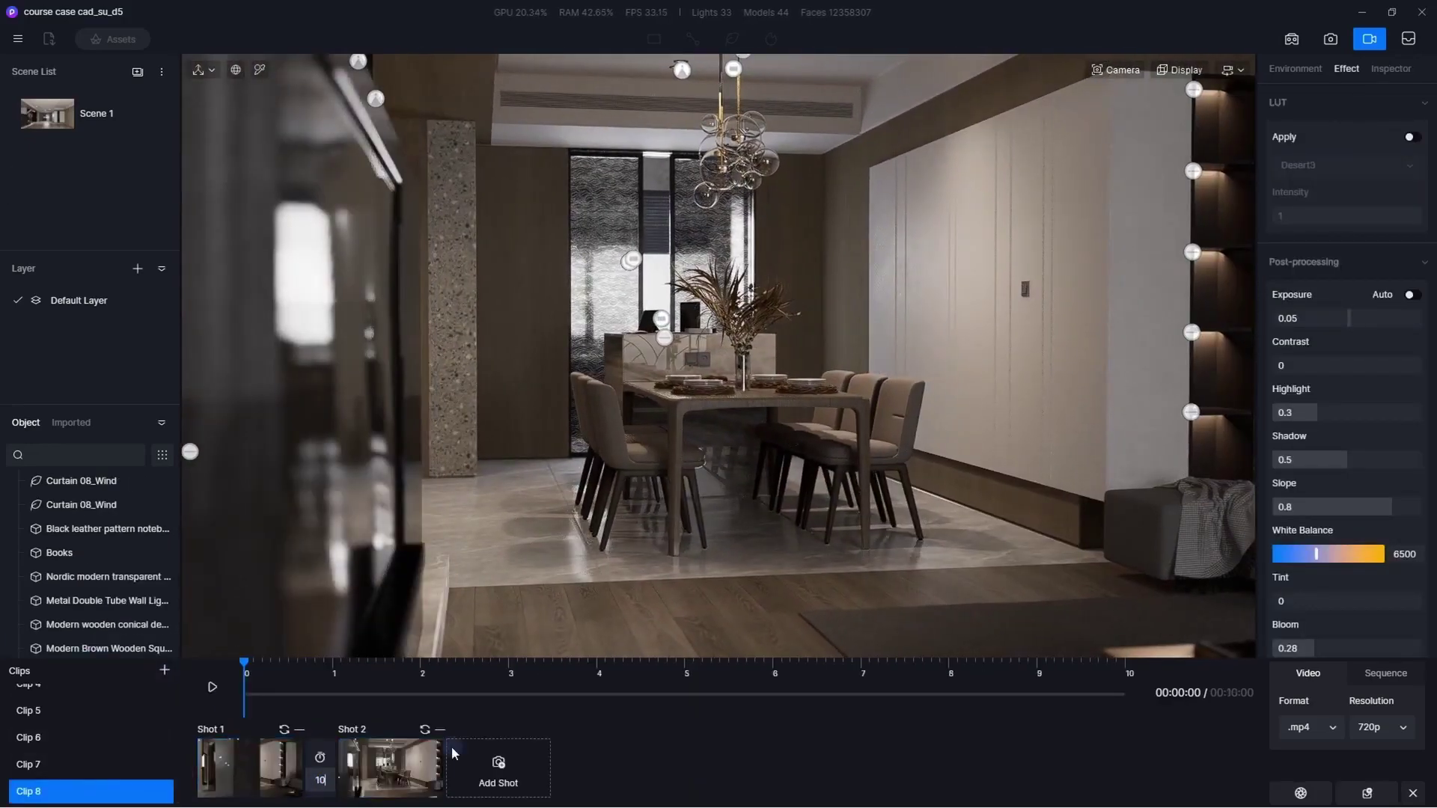
click(213, 686)
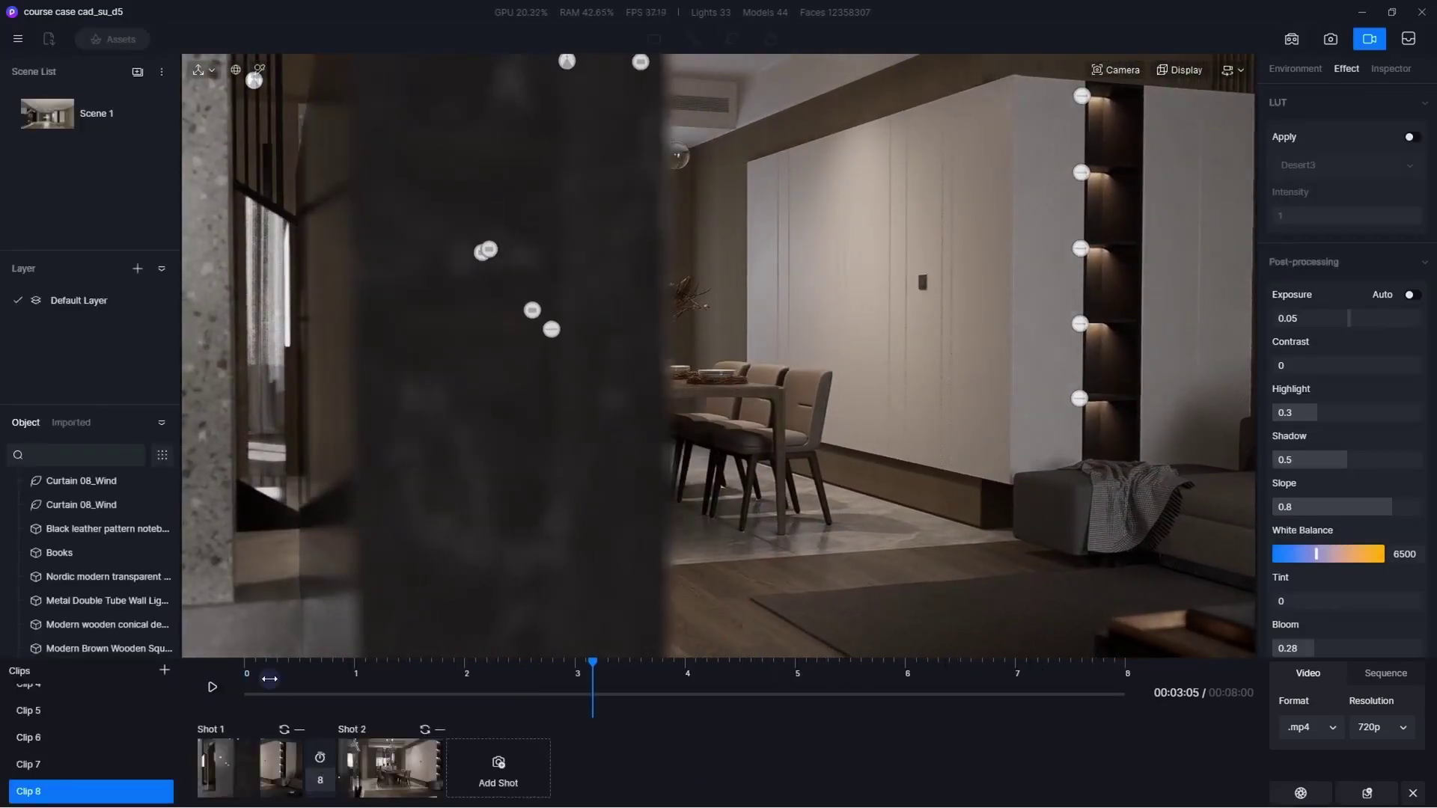
click(213, 686)
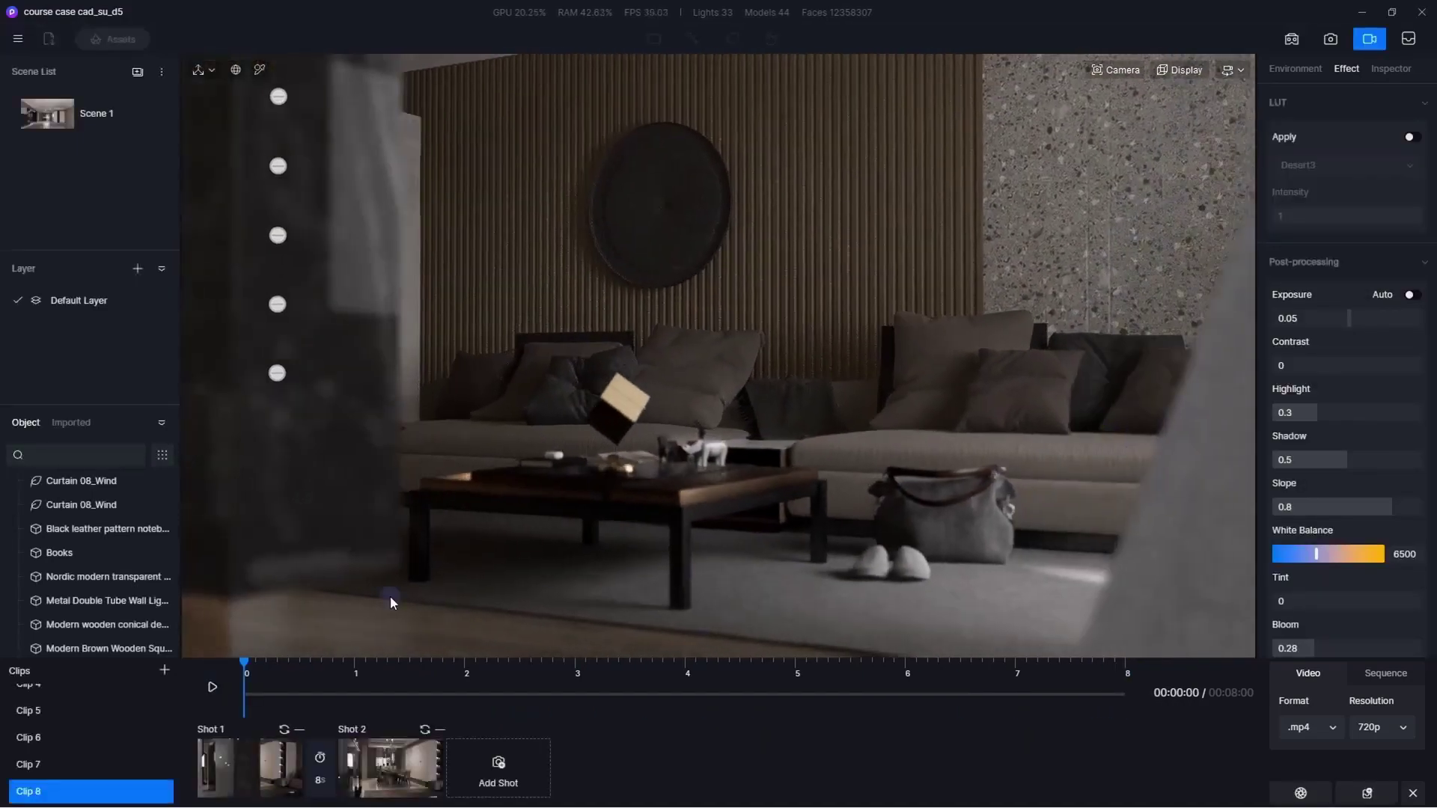
Create a new 10-second clip of the sofa and coffee table with two depth-of-field shots, and preview it
click(165, 670)
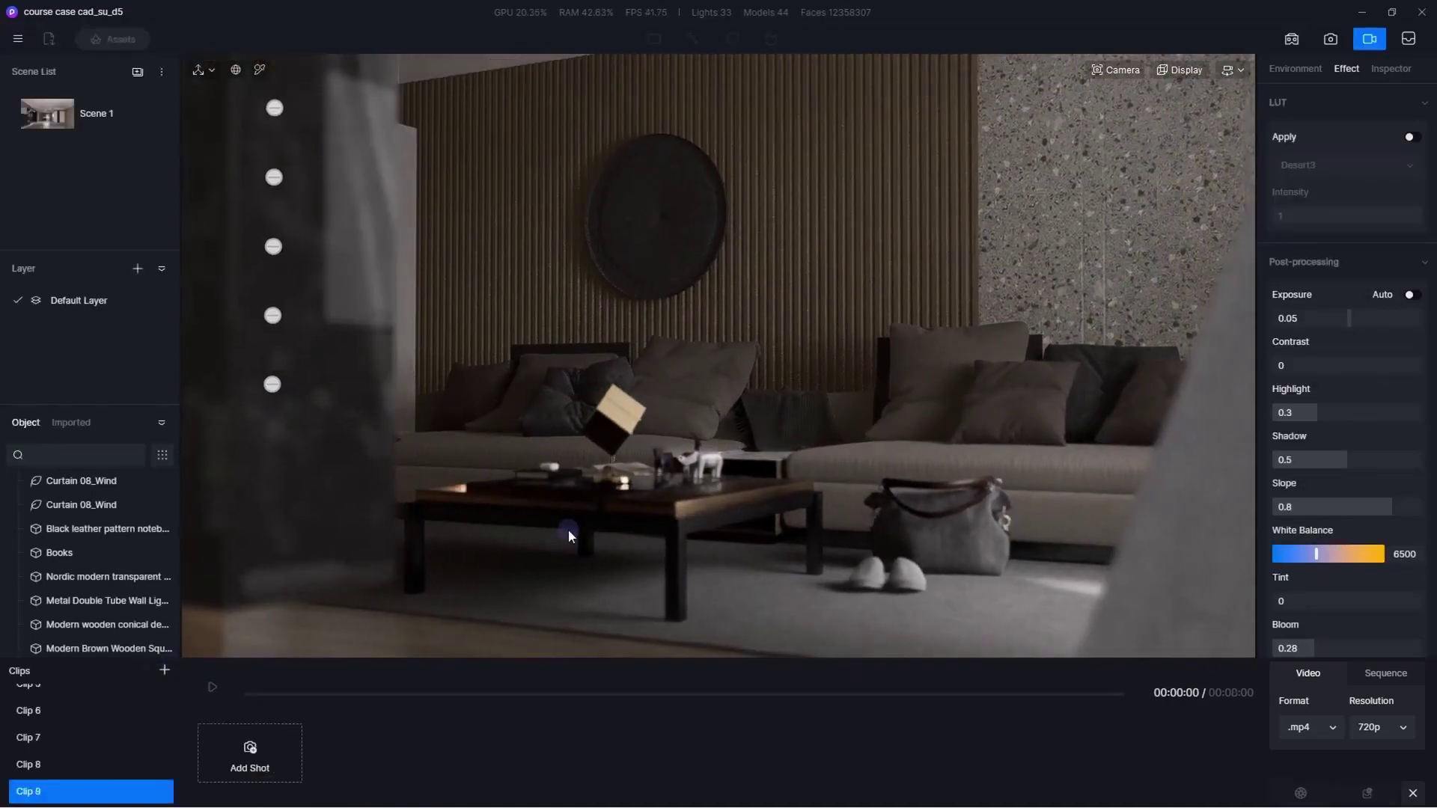
click(357, 767)
click(1115, 70)
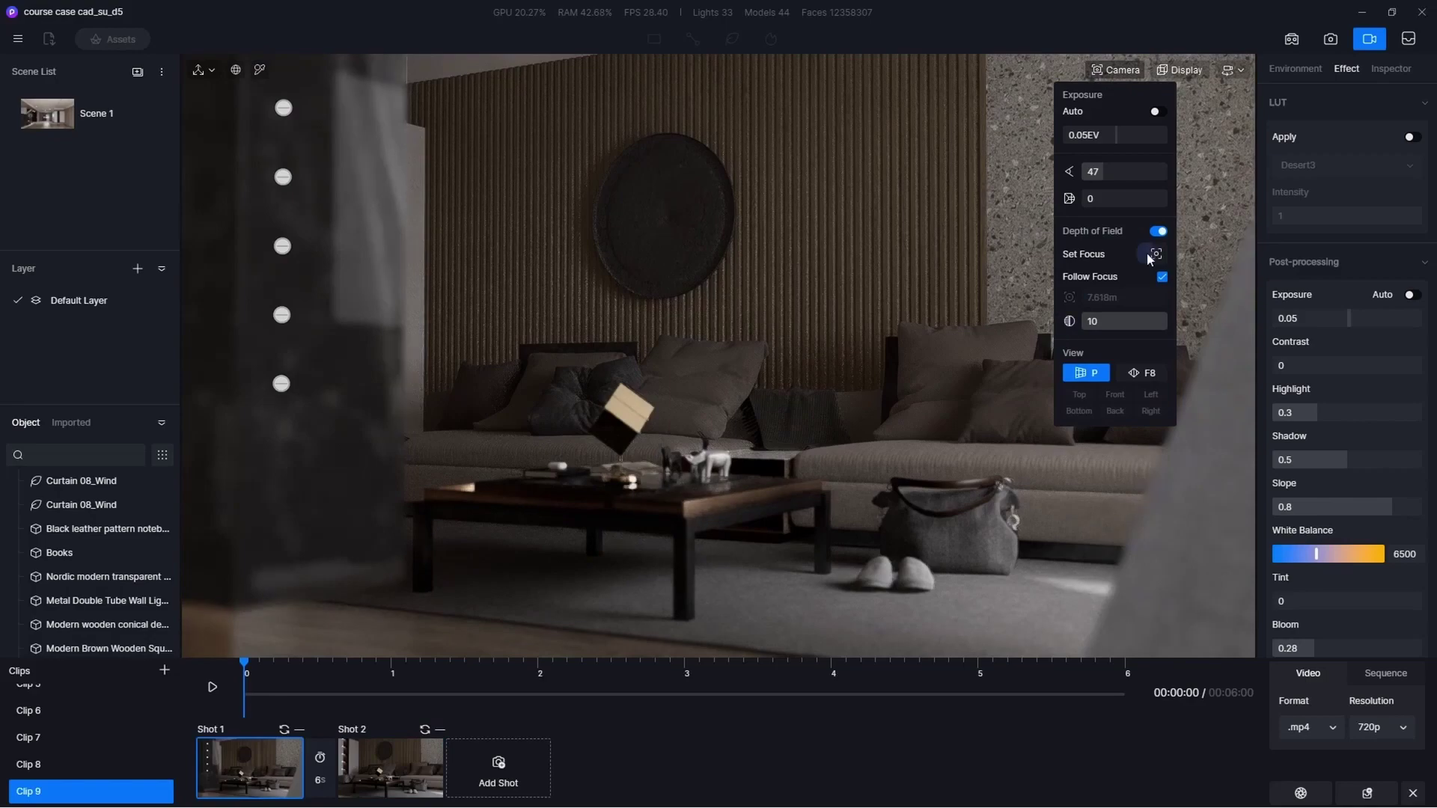
click(213, 687)
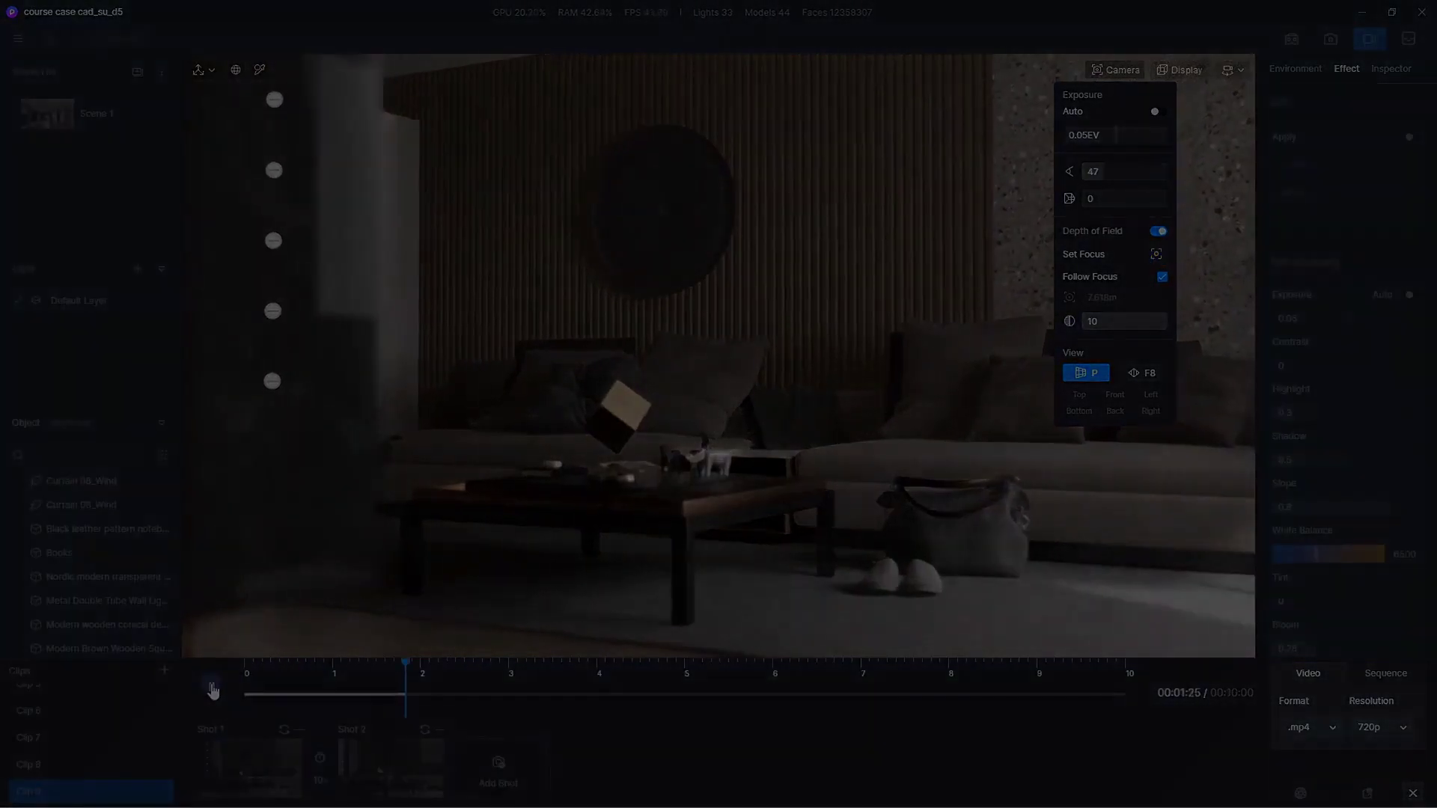